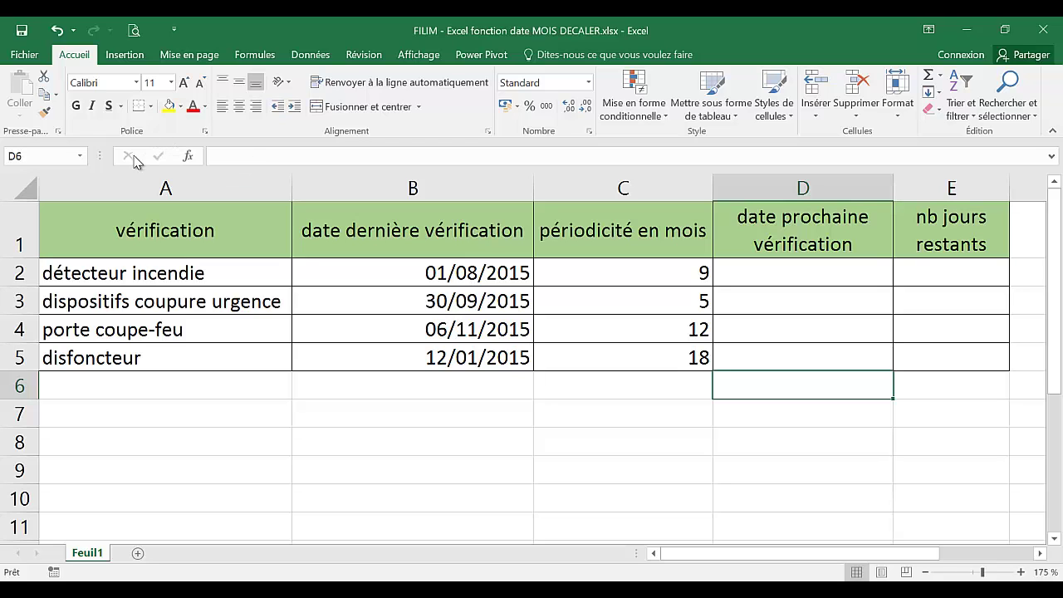
Review row 2: the détecteur incendie item, its last check date in B2 and 9-month period in C2.
click(239, 277)
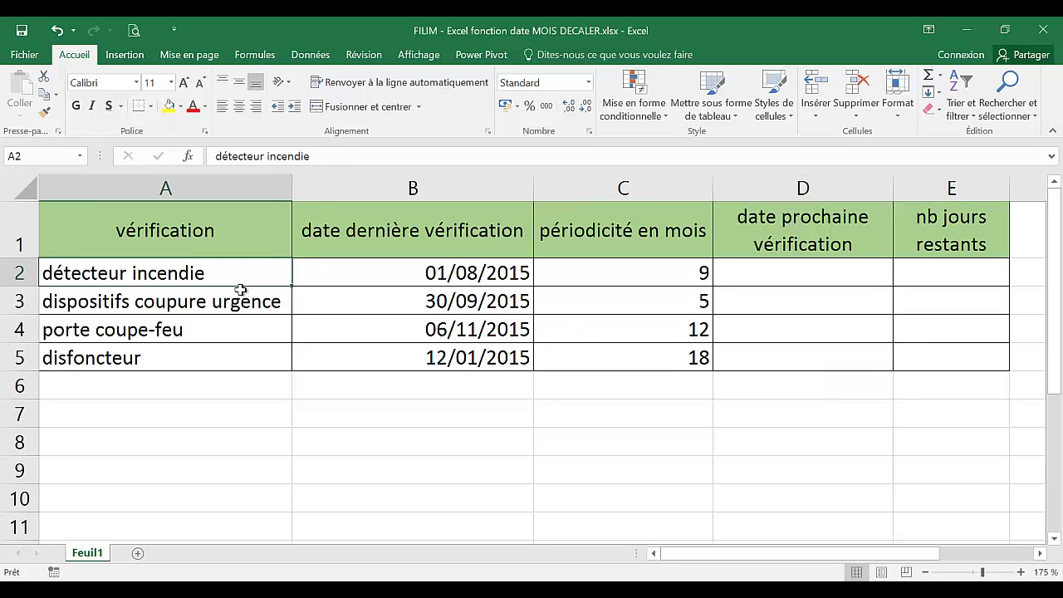
click(239, 297)
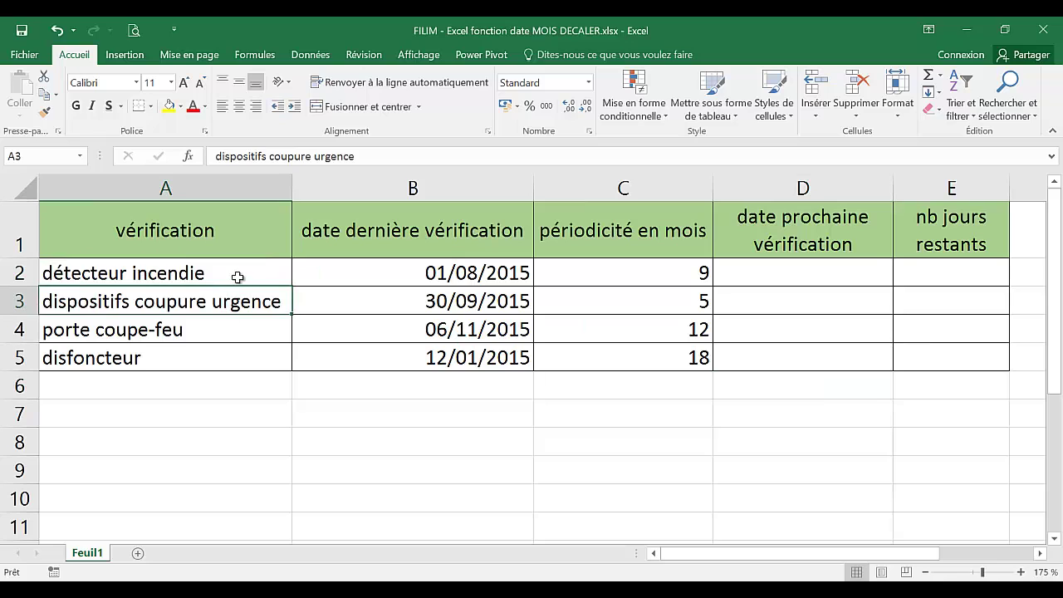
click(238, 276)
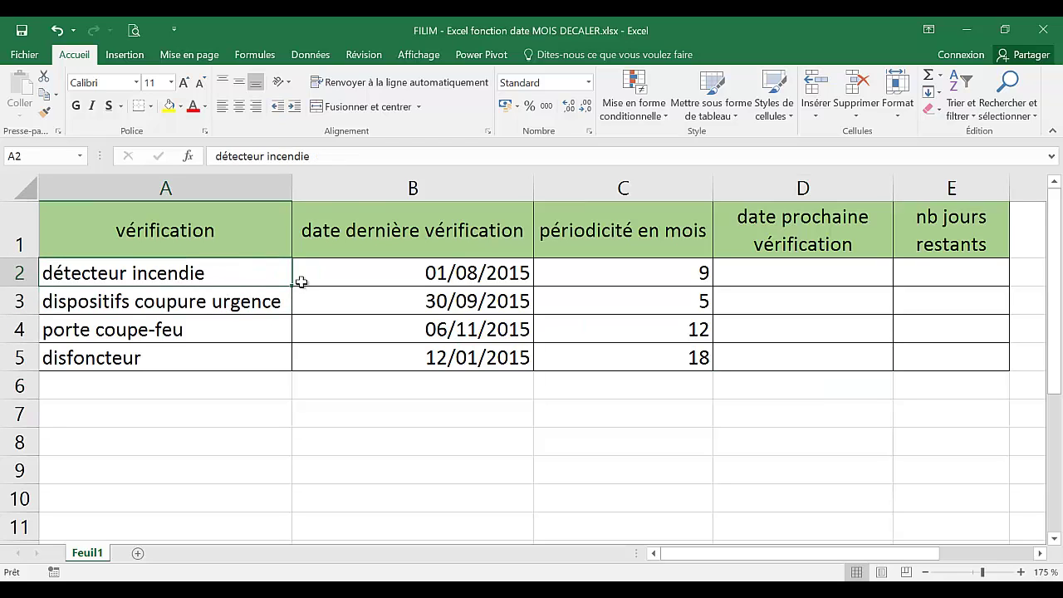
click(619, 270)
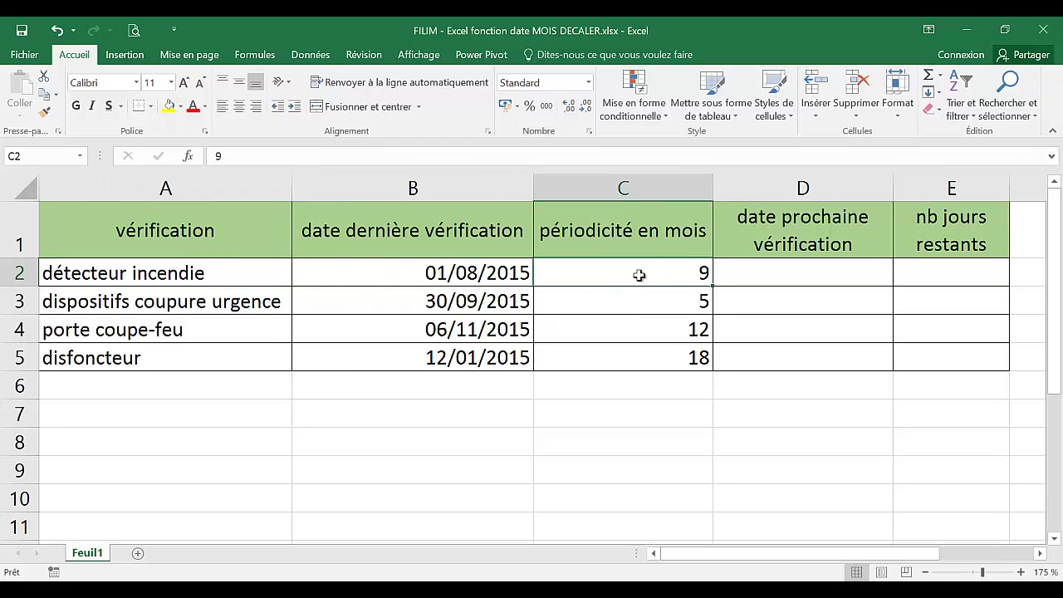
click(399, 278)
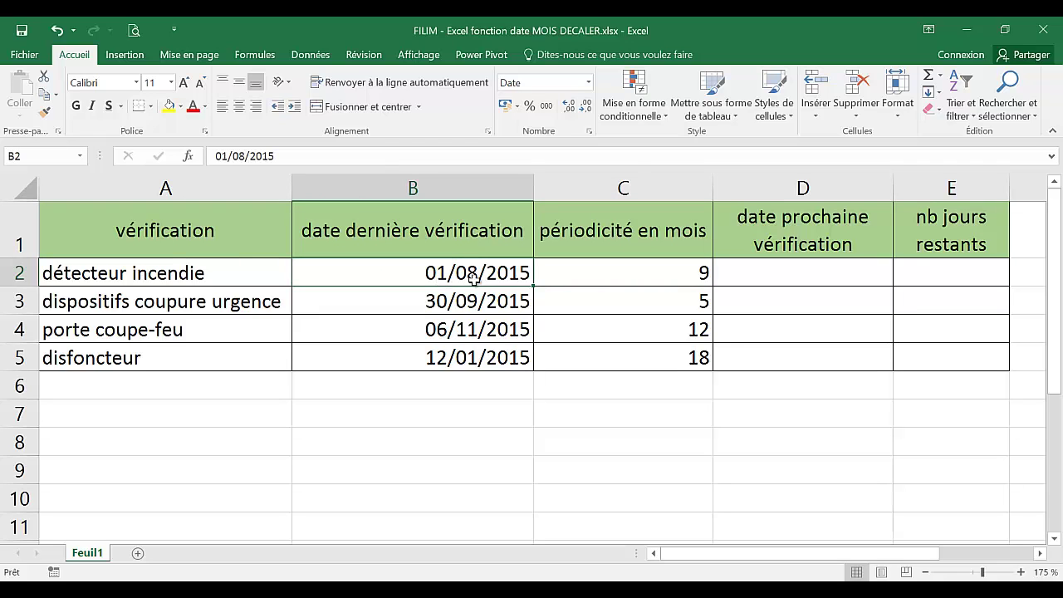
click(750, 277)
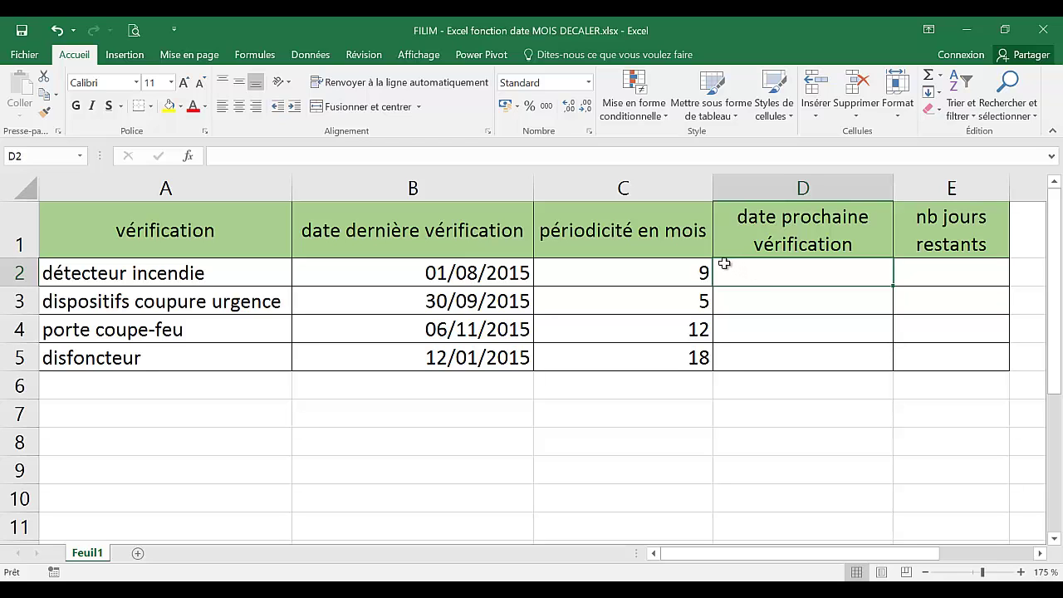
click(434, 264)
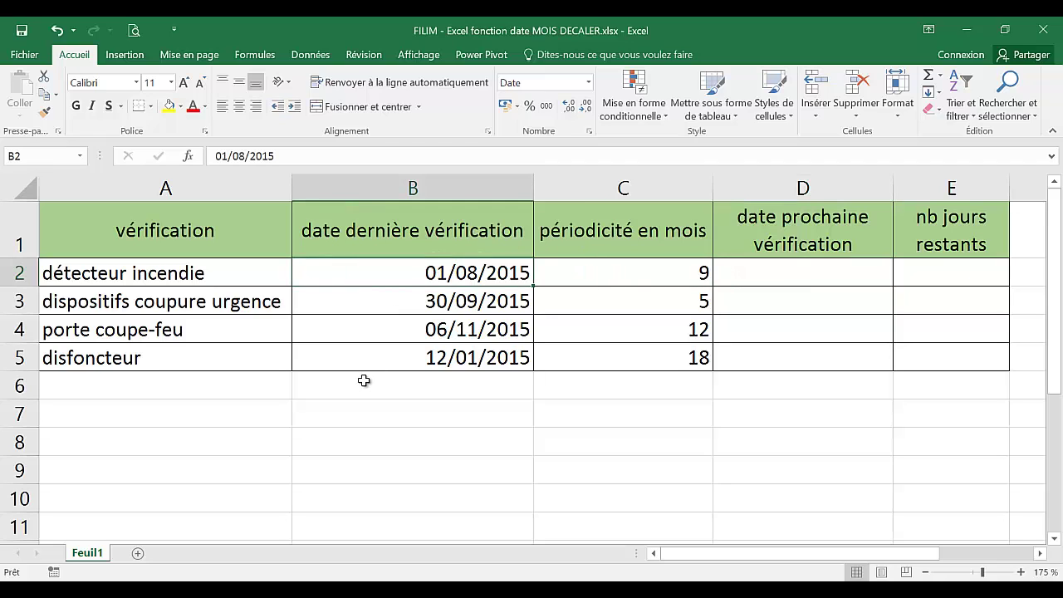
Review row 3's item, last check date and 5-month period, then select D2.
click(224, 302)
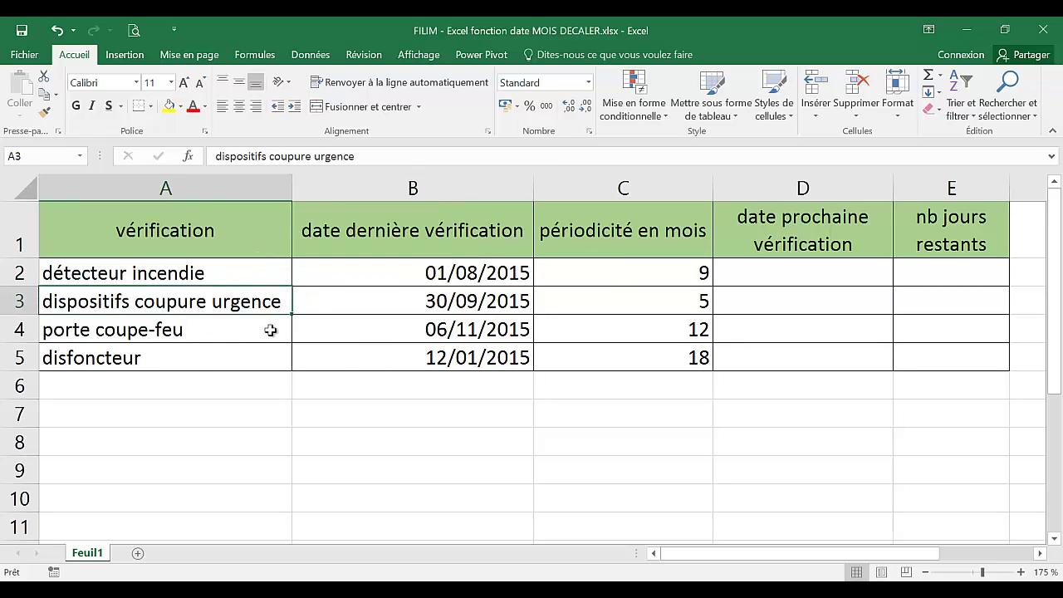
click(417, 301)
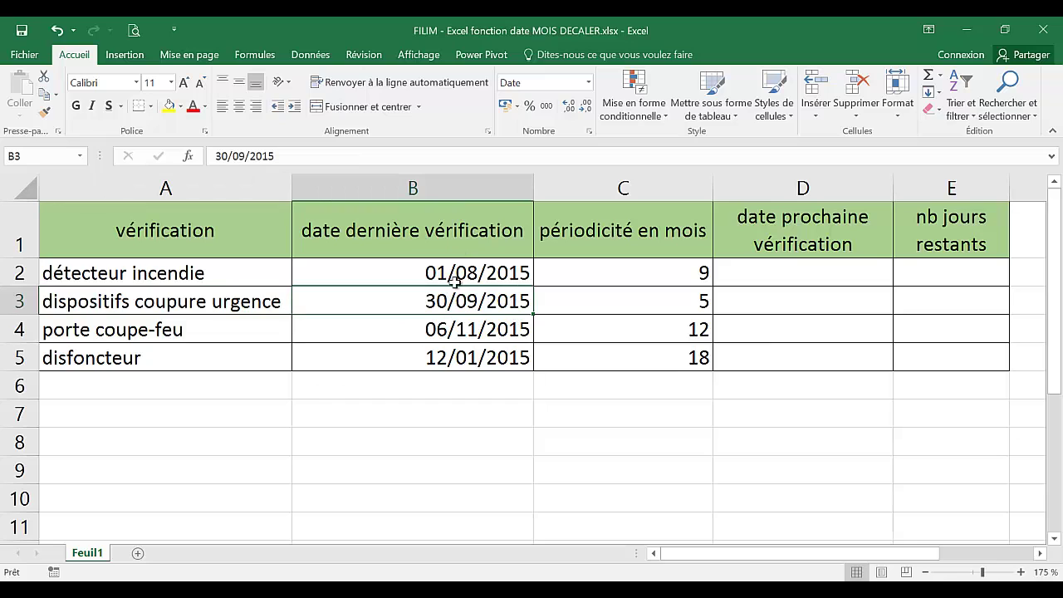
click(652, 297)
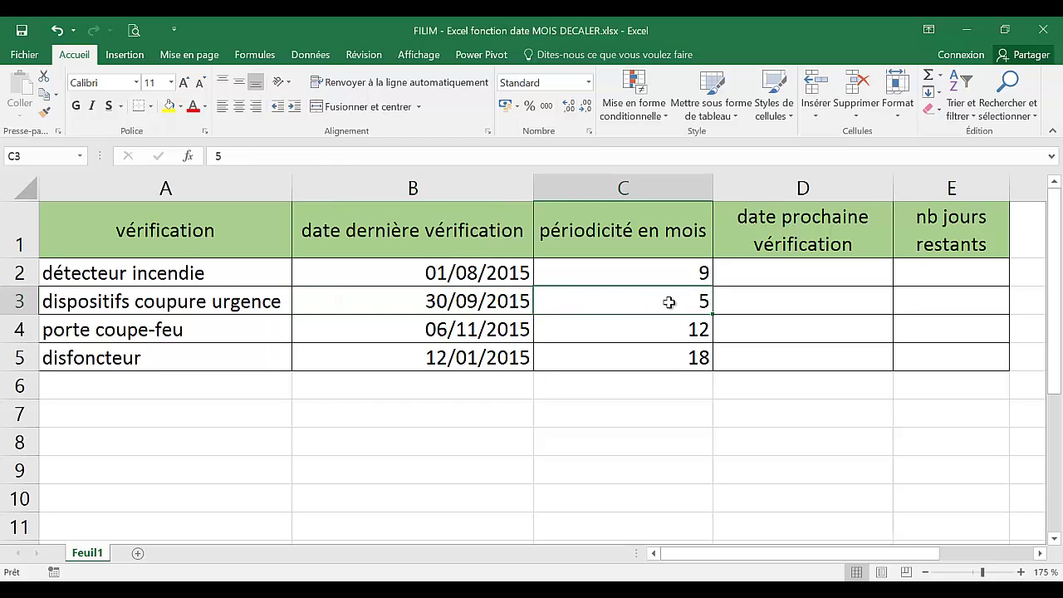
click(817, 301)
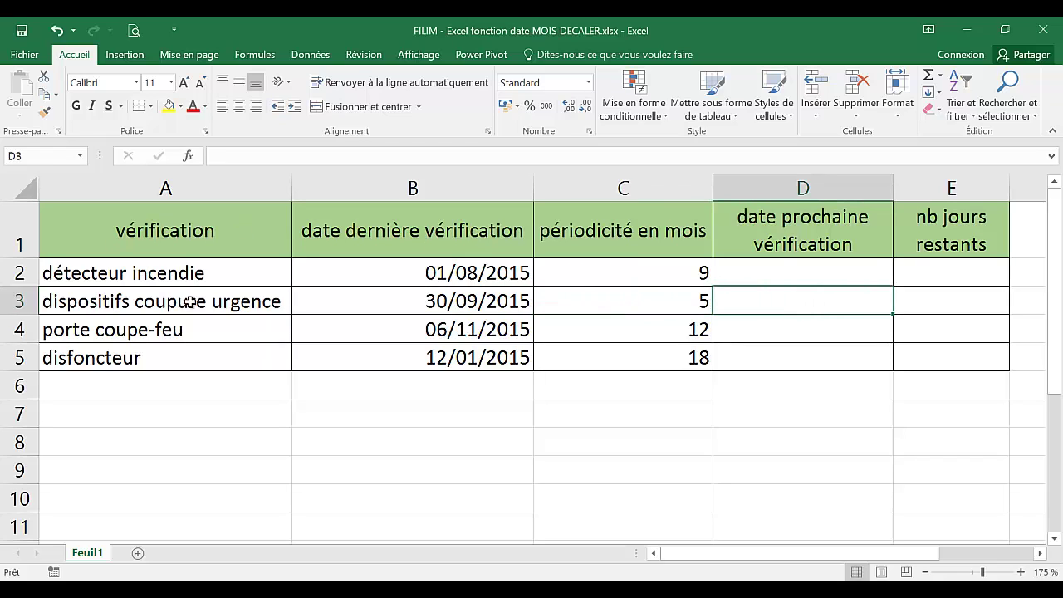
click(422, 299)
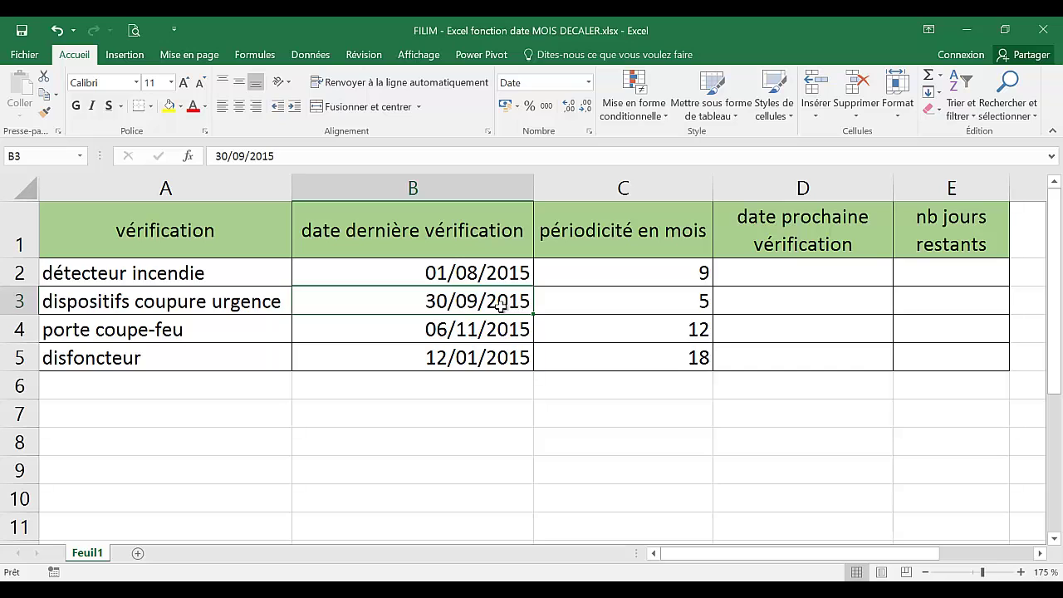
click(764, 300)
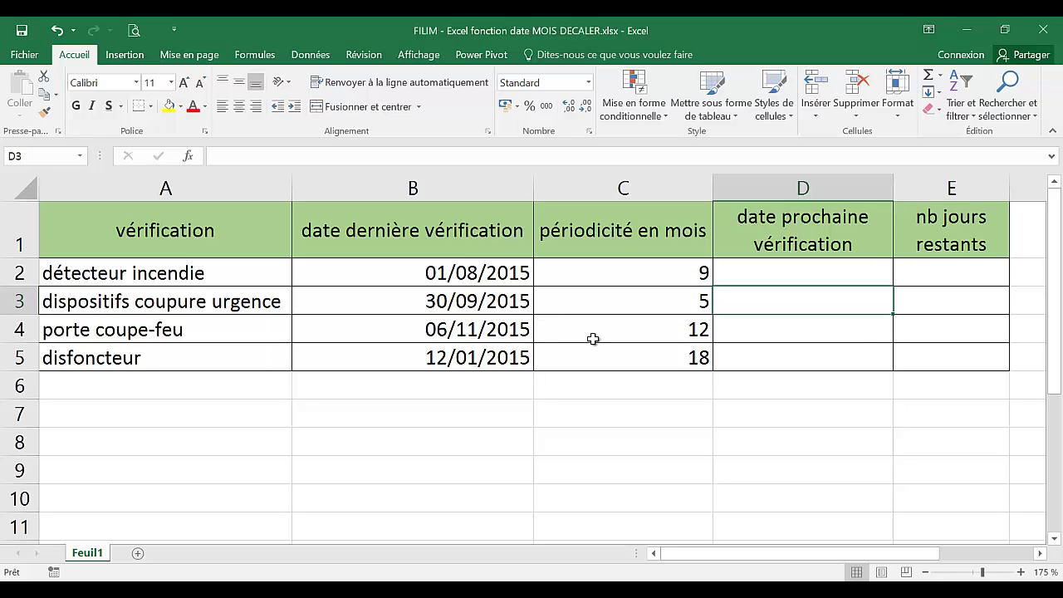
click(776, 270)
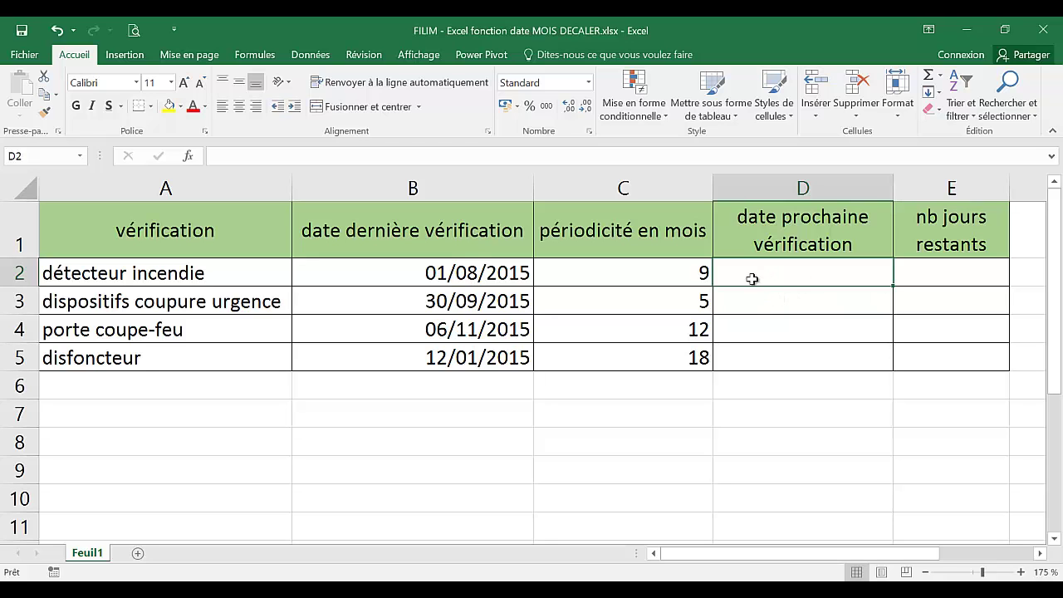
Insert the MOIS.DECALER function from the Date & Heure category into D2.
click(188, 155)
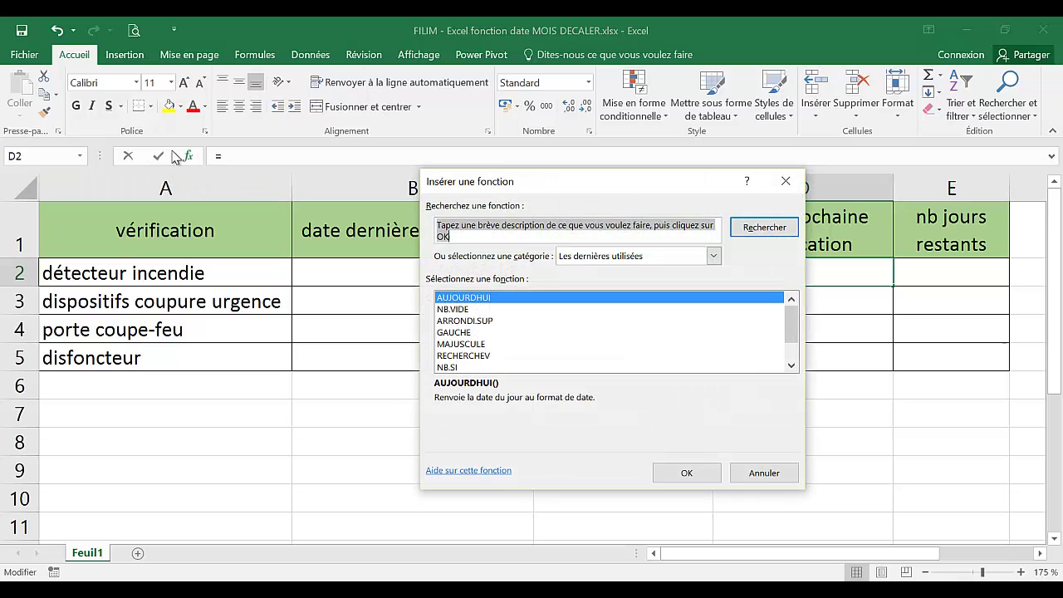
click(615, 257)
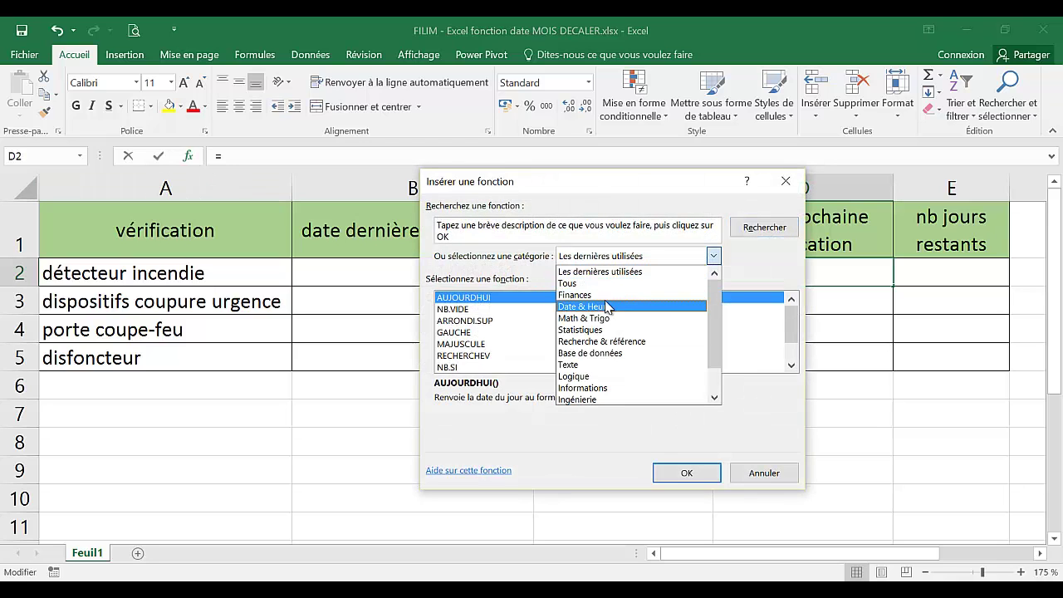
click(612, 307)
click(555, 334)
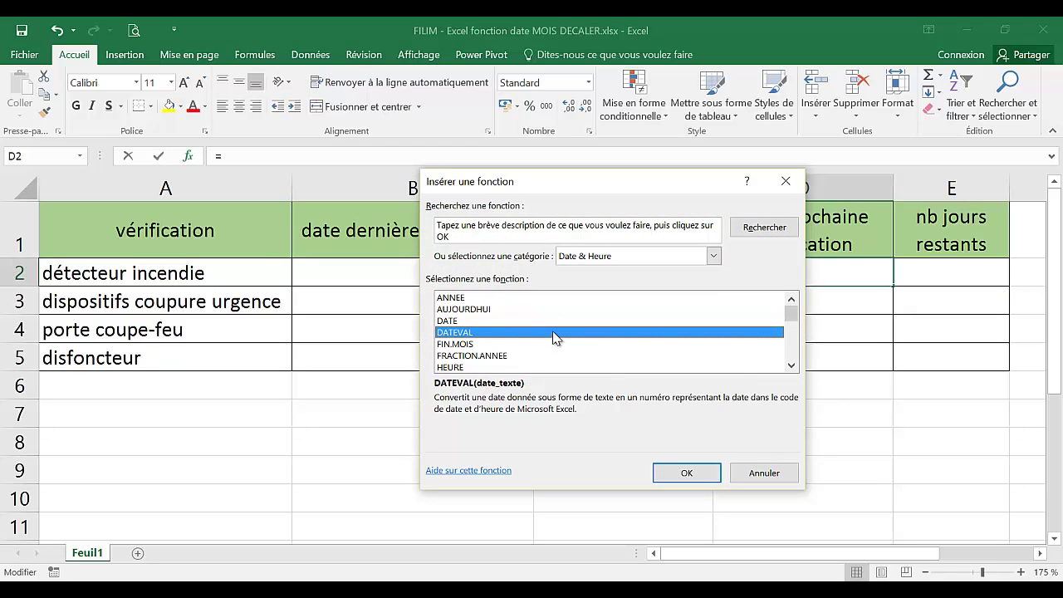
scroll(555, 336, down, 2)
scroll(555, 336, down, 1)
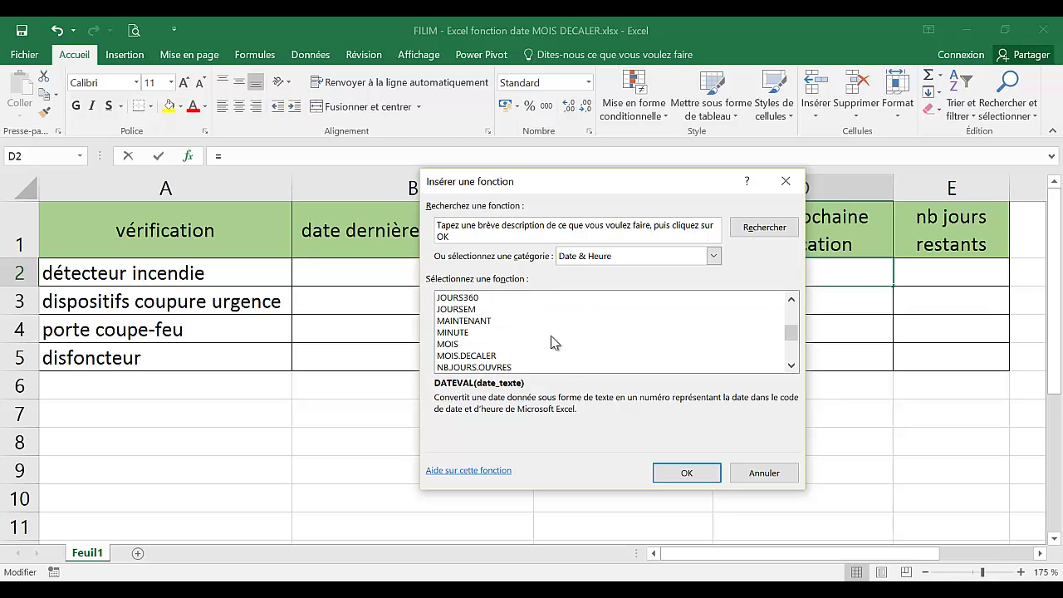
click(537, 357)
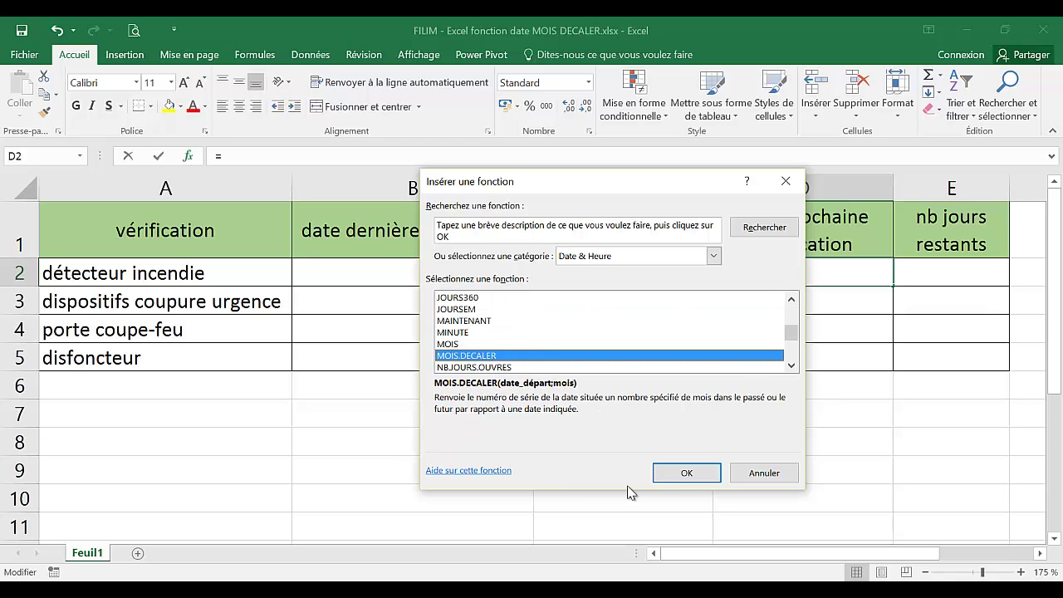
click(682, 471)
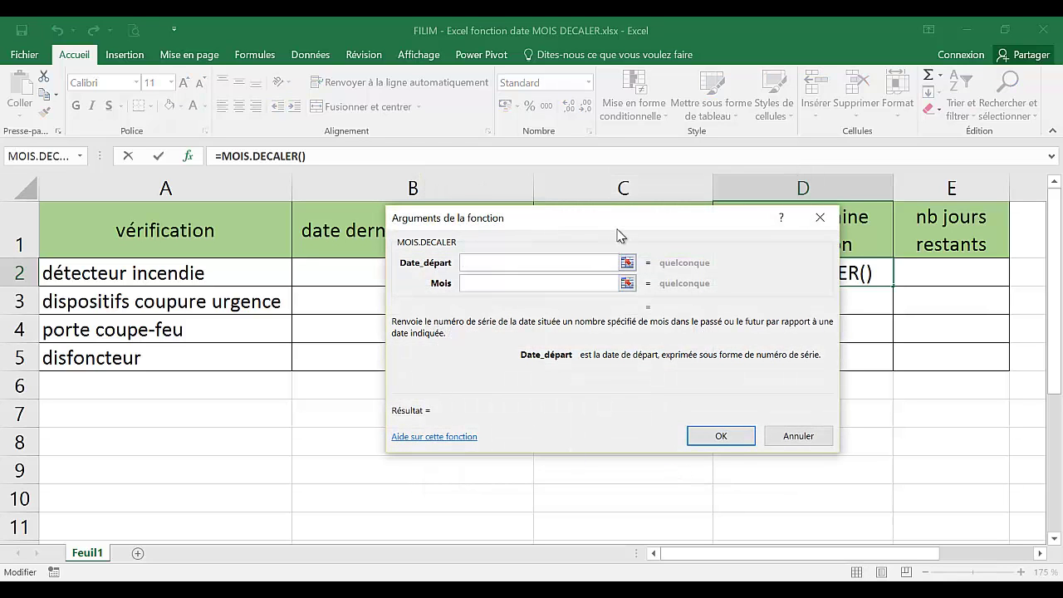
Set MOIS.DECALER's start date to B2 and months to C2, making D2 =MOIS.DECALER(B2;C2).
drag(620, 228, 623, 311)
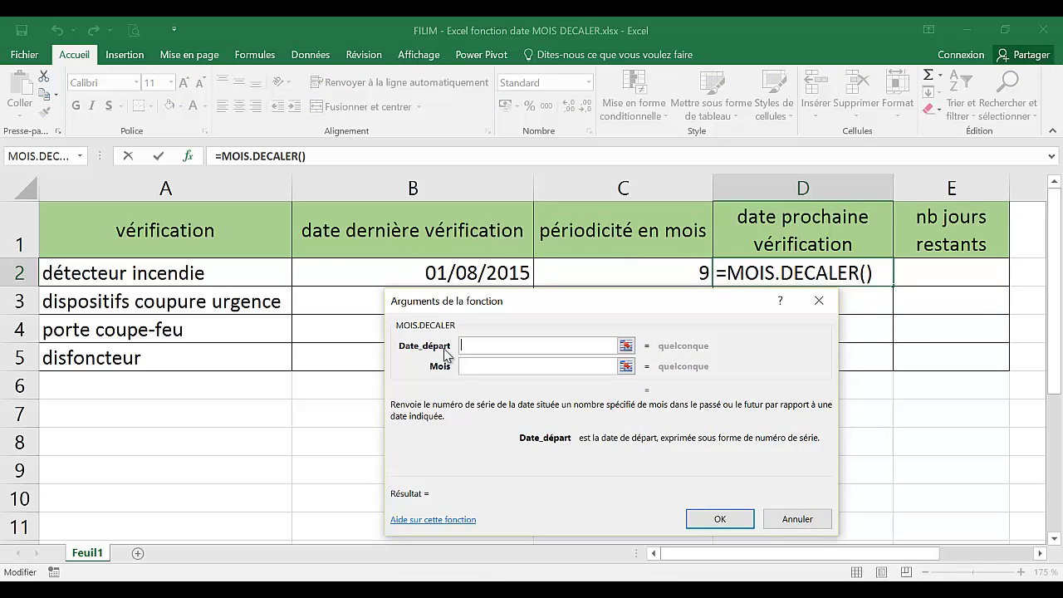
click(485, 347)
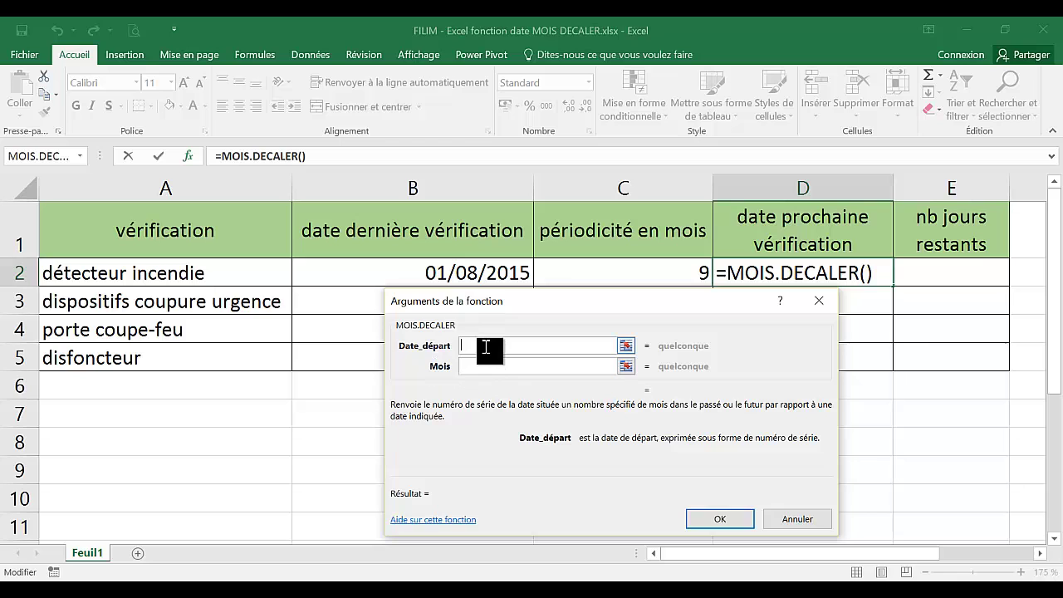
click(478, 272)
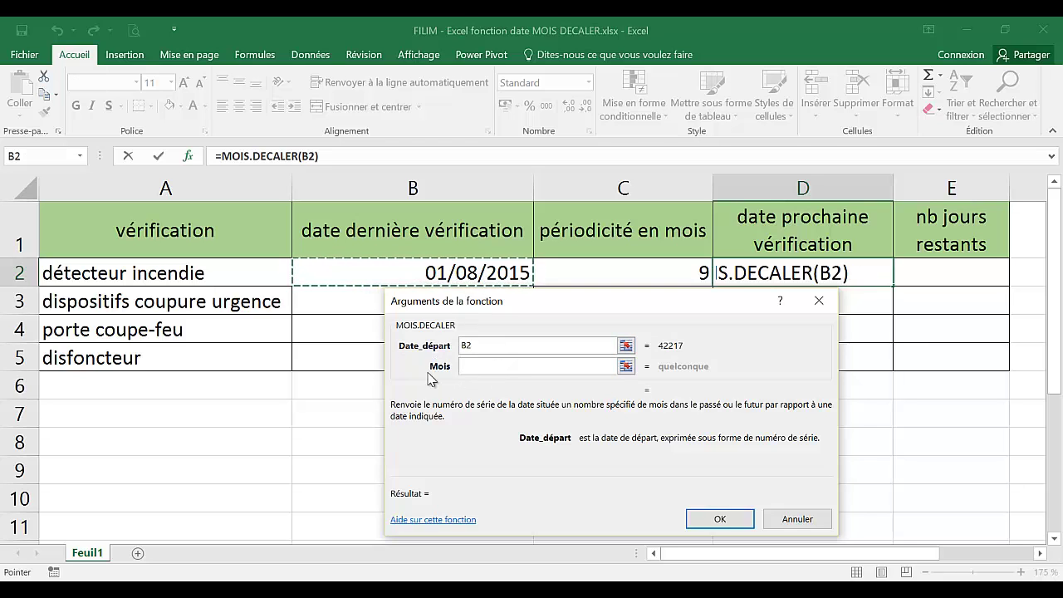
click(498, 365)
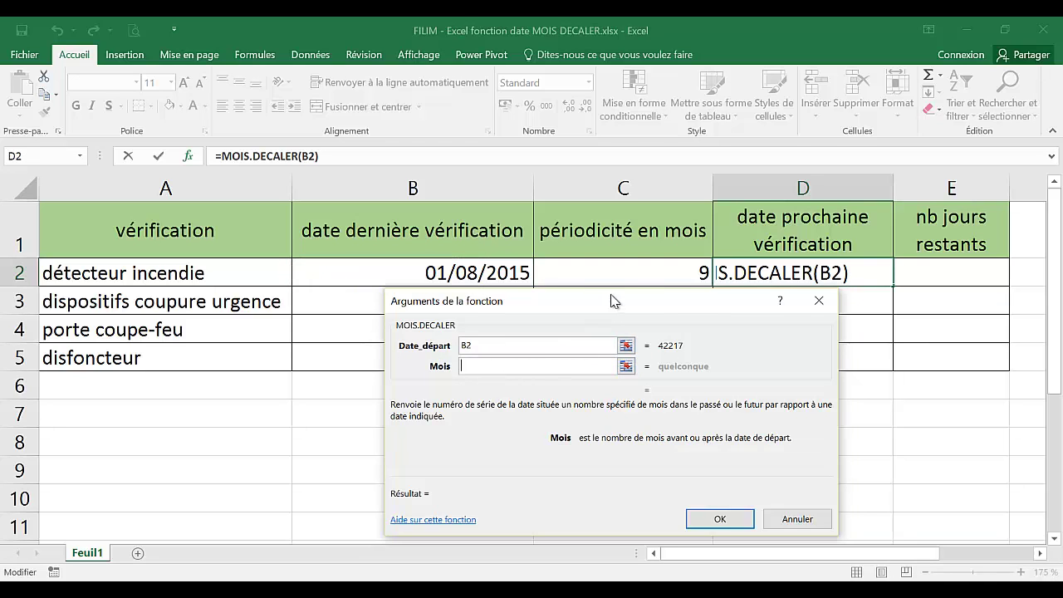
click(636, 270)
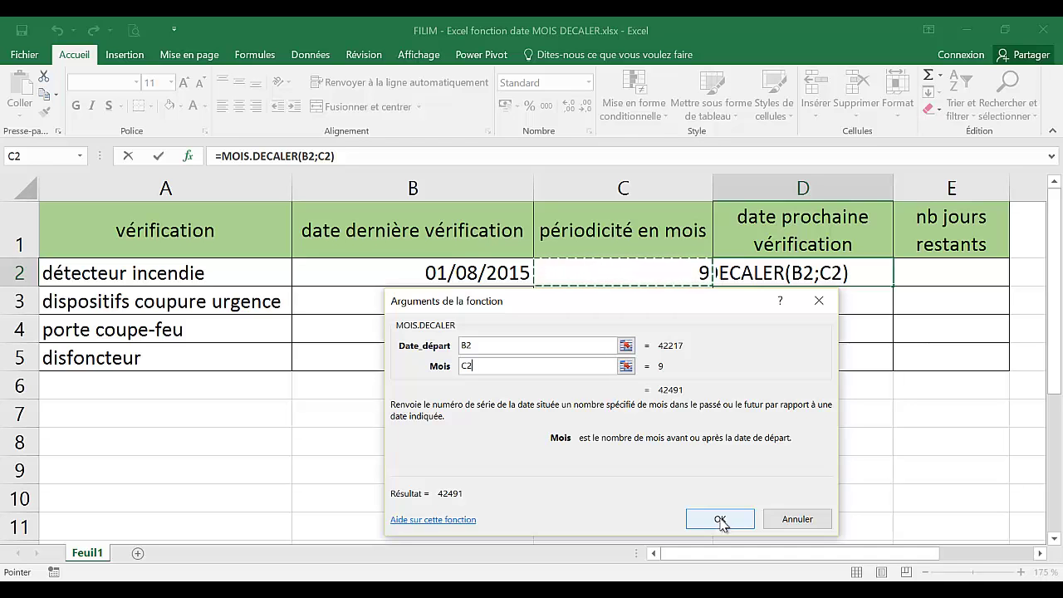
click(720, 519)
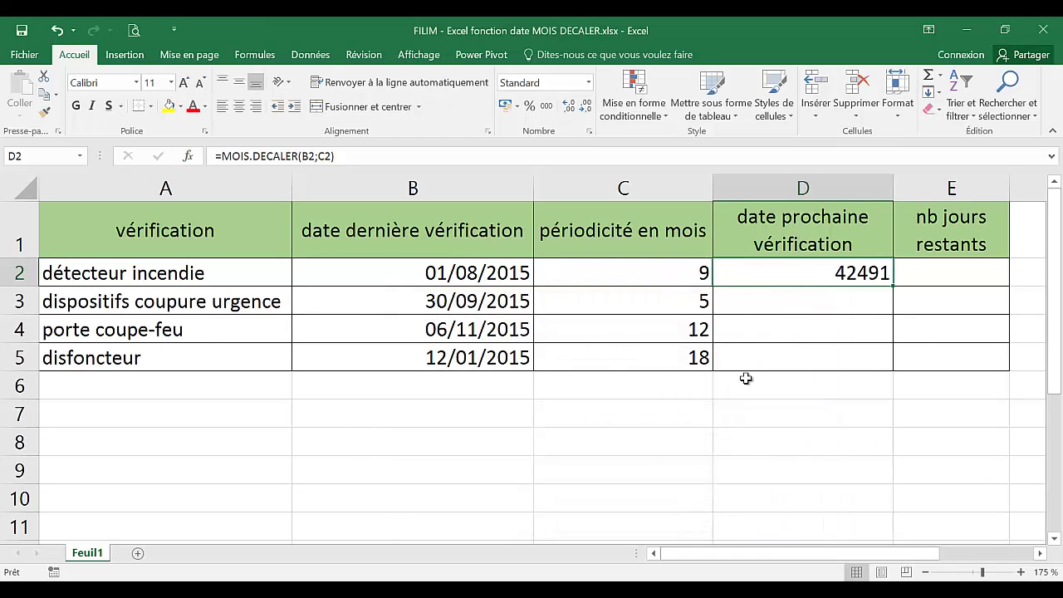
Format D2 as Date courte so it displays 01/05/2016.
click(589, 82)
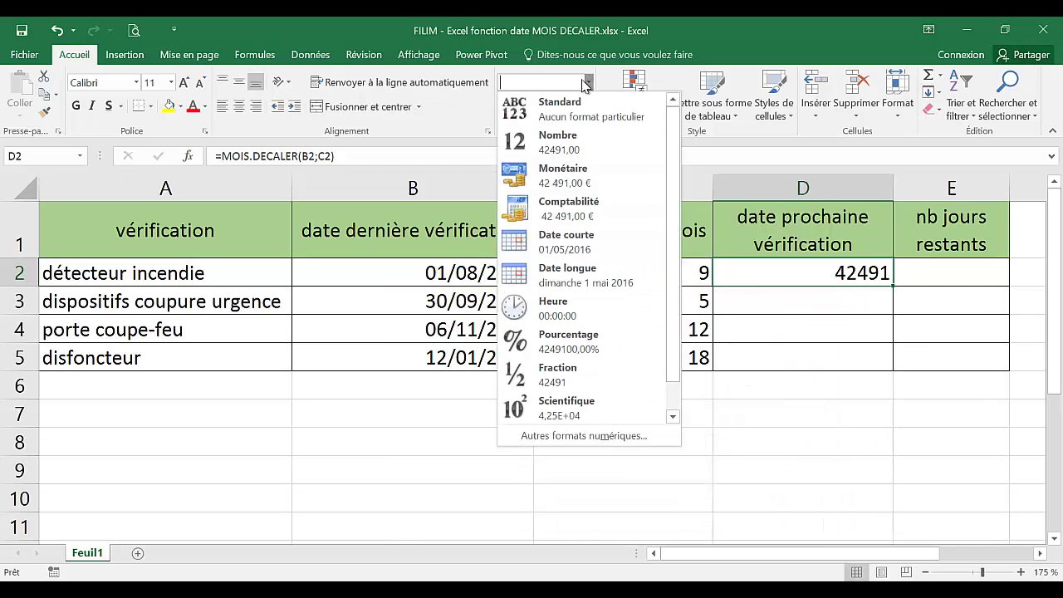
click(580, 250)
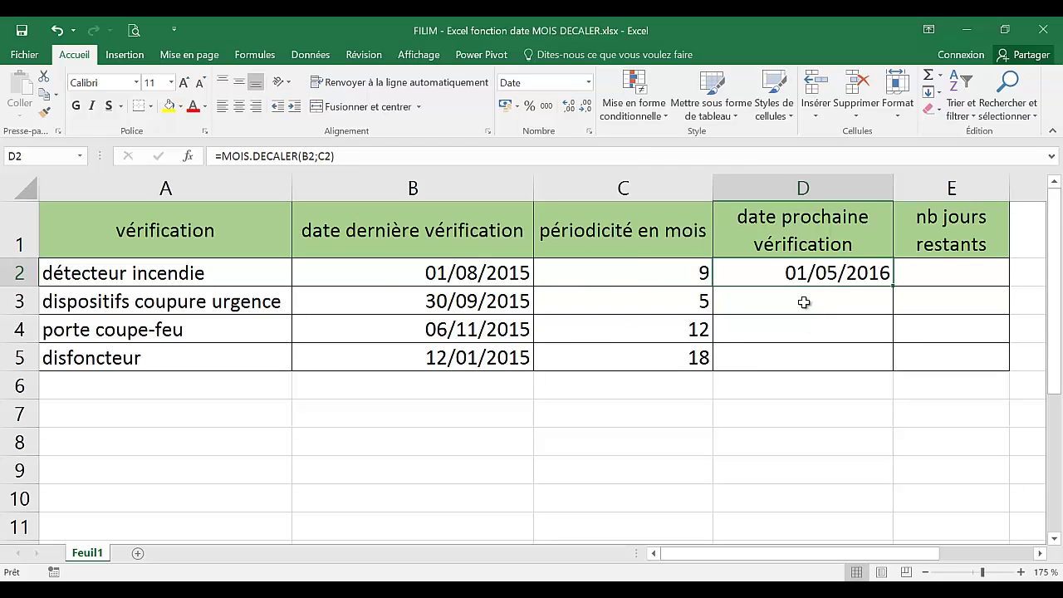
click(807, 301)
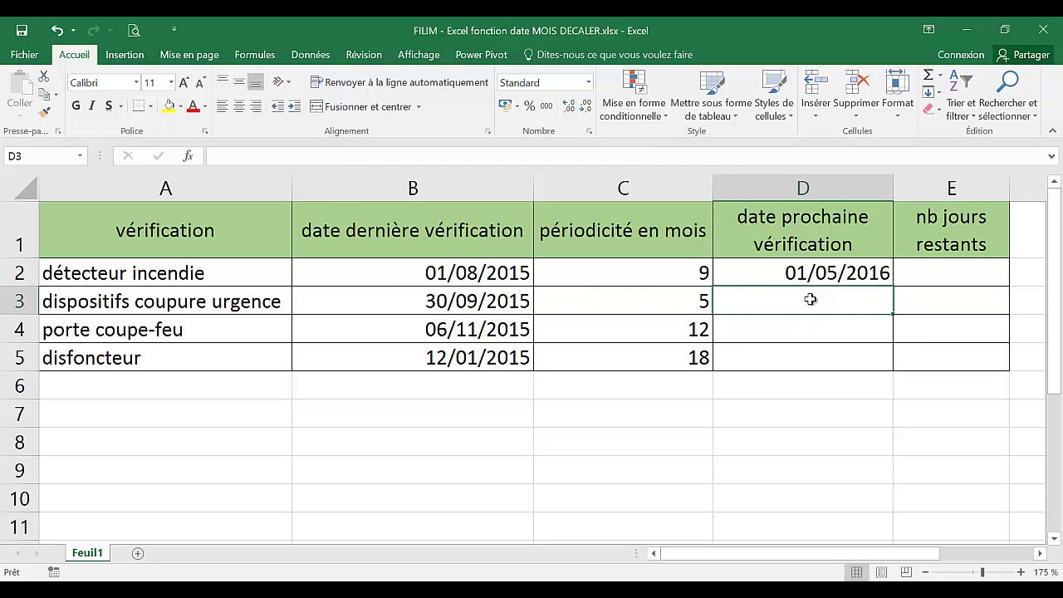
Insert the MOIS.DECALER function from the date and time functions into D3.
click(187, 156)
click(539, 416)
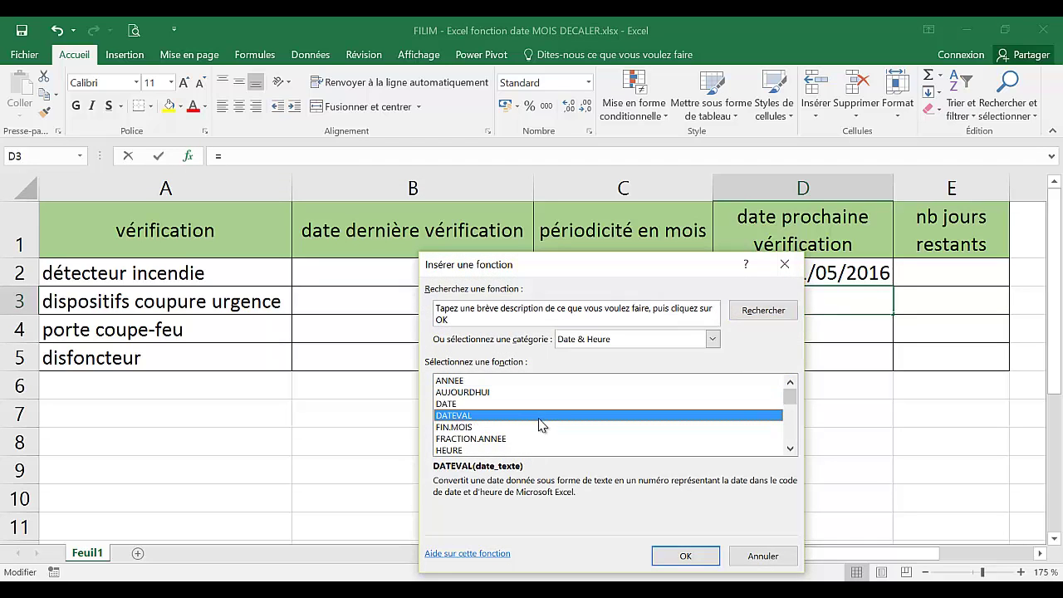
scroll(539, 424, down, 1)
scroll(540, 425, down, 1)
scroll(541, 427, down, 1)
scroll(544, 429, down, 1)
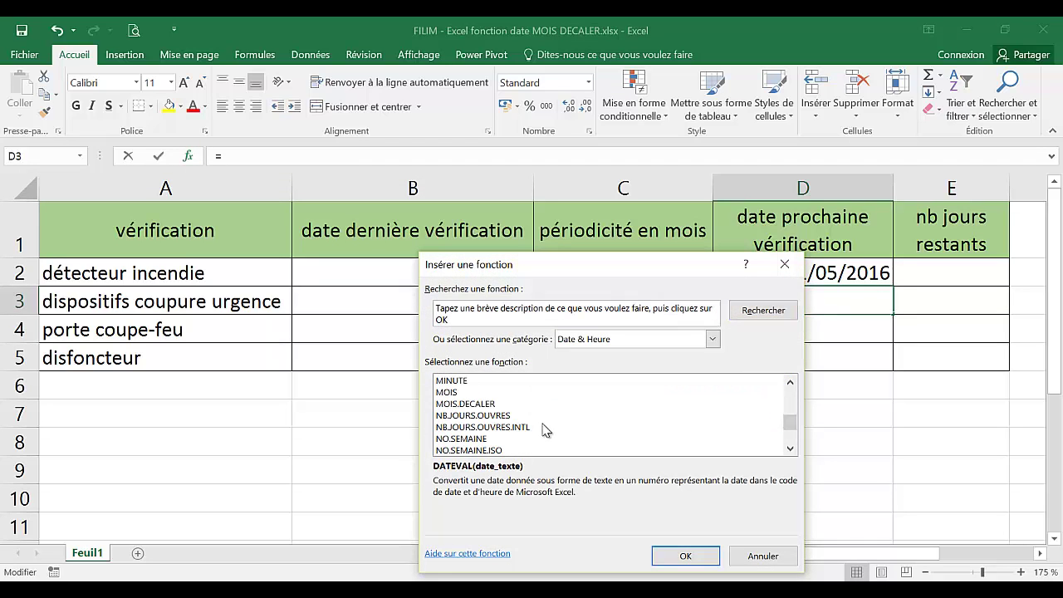
click(545, 404)
click(683, 557)
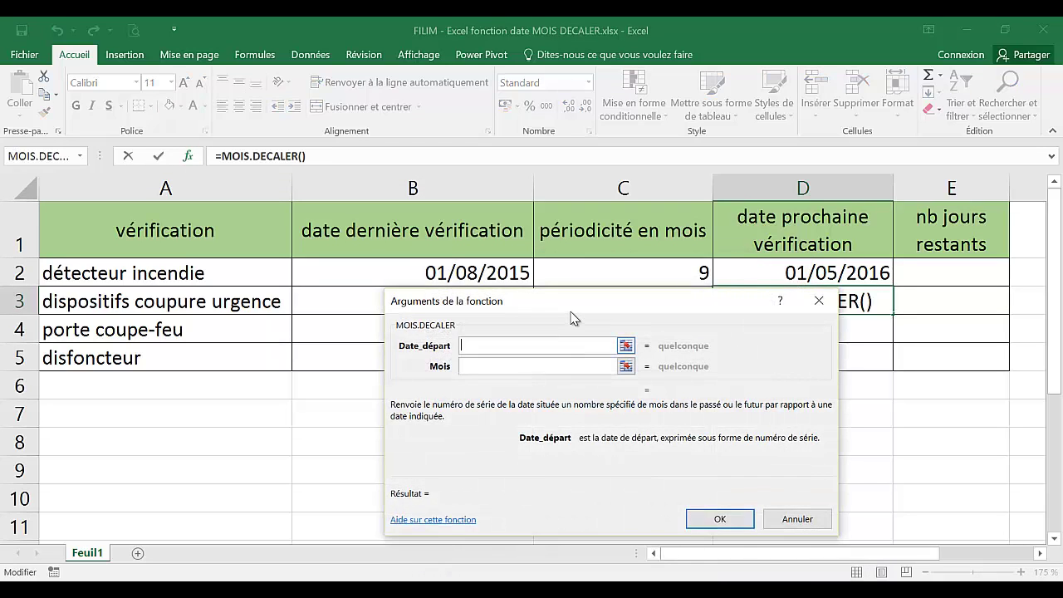
Set the start date to B3 and months to C3, making D3 =MOIS.DECALER(B3;C3).
drag(571, 318, 567, 344)
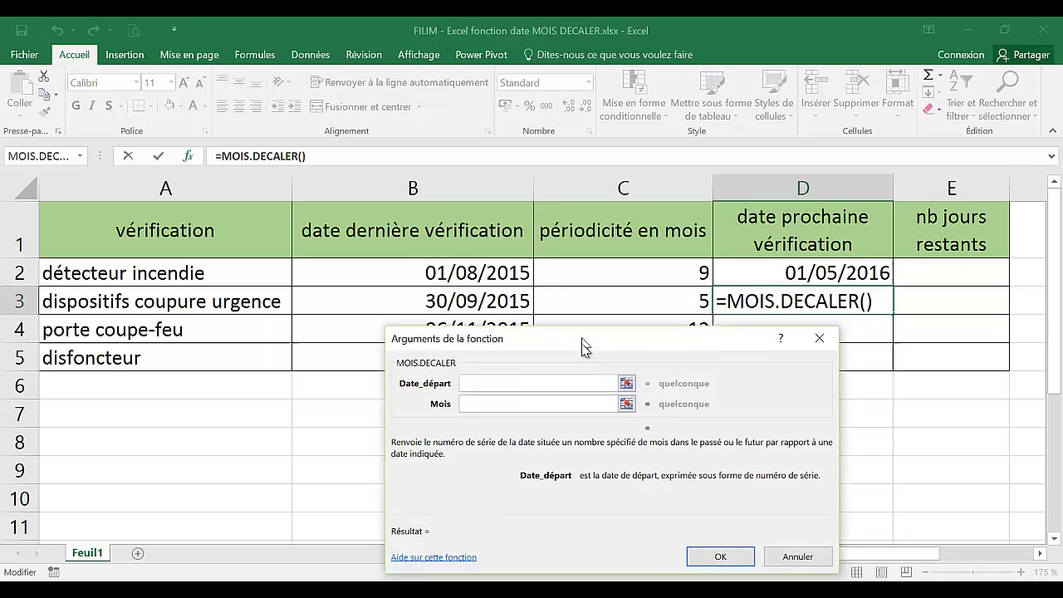
click(493, 303)
click(493, 392)
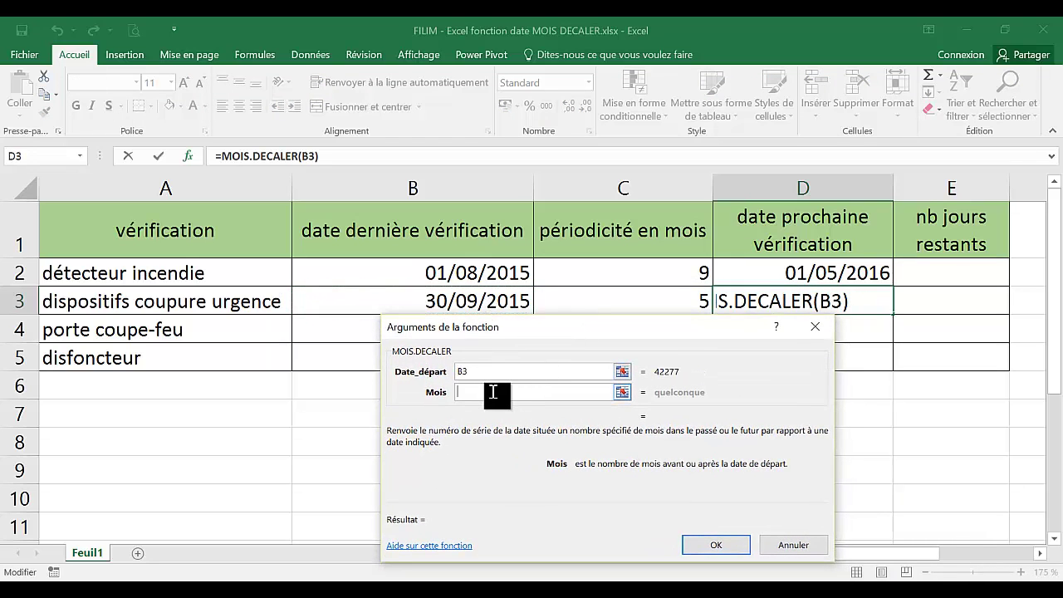
click(631, 302)
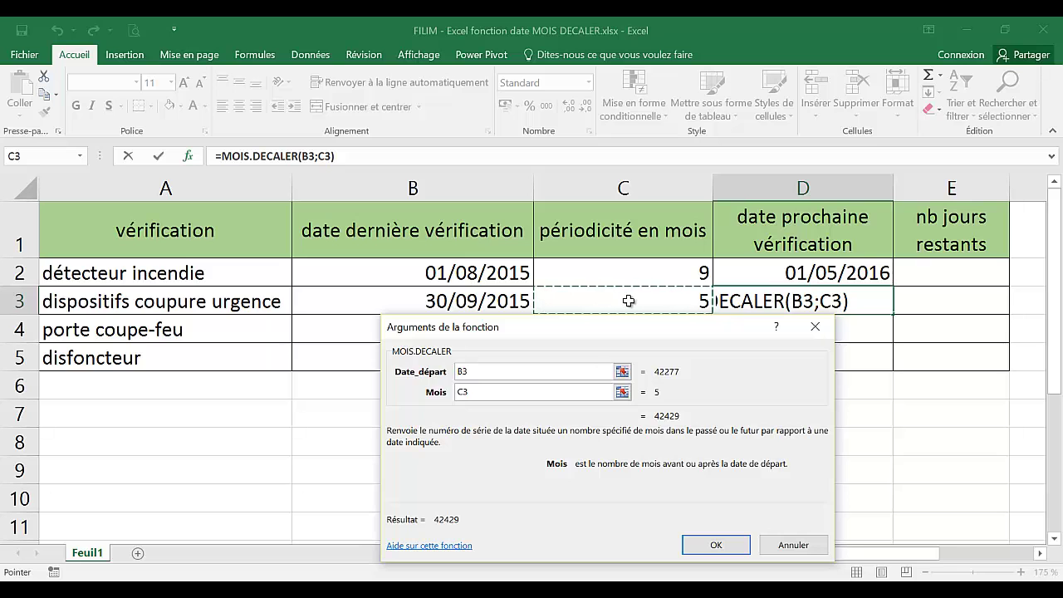
click(716, 544)
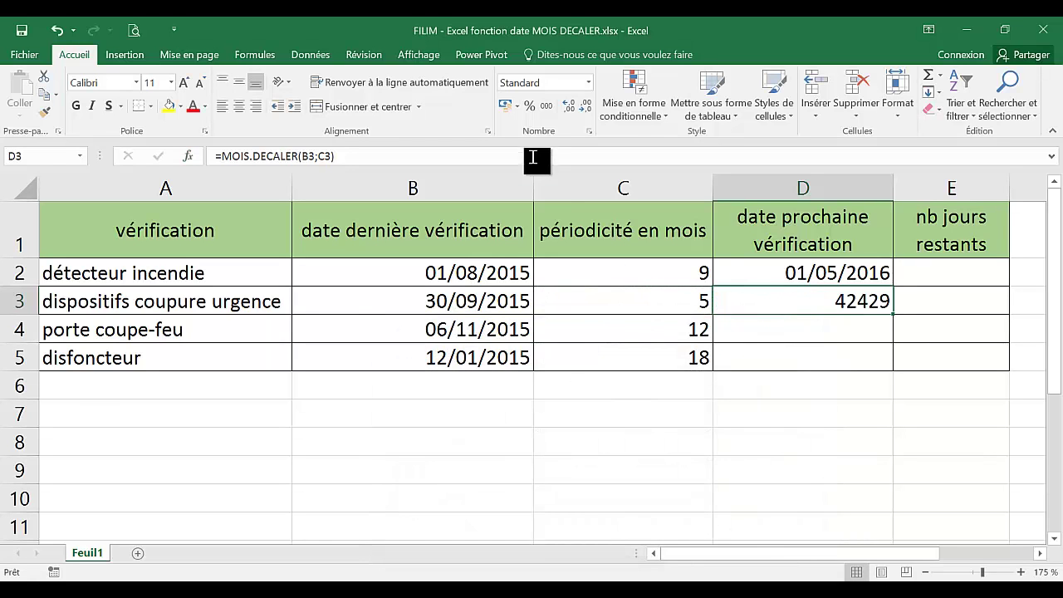
Format D3 as a short date (29/02/2016) and fill the formula down to D5.
click(589, 86)
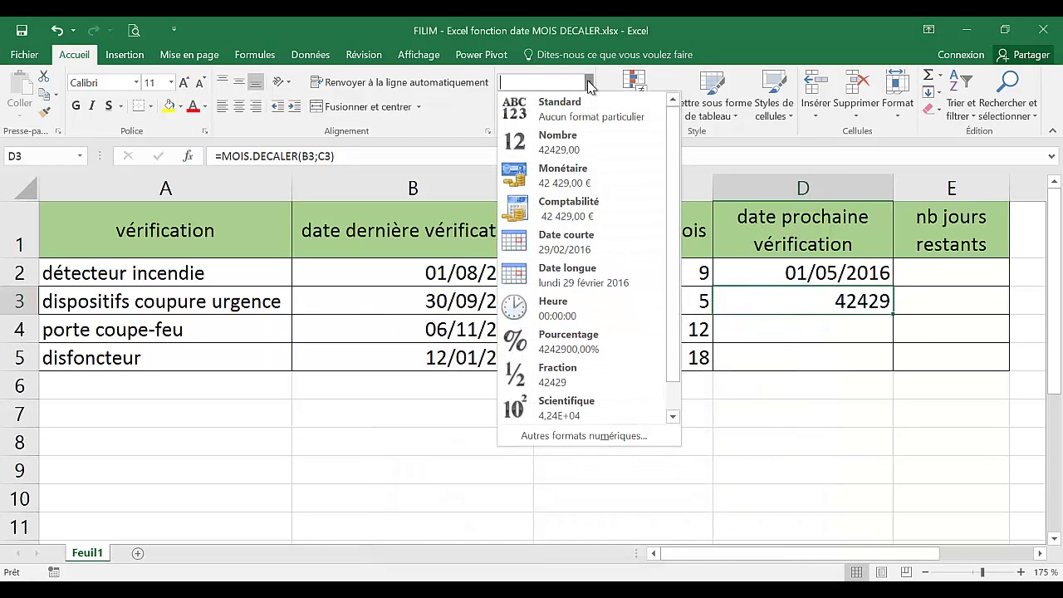
click(575, 249)
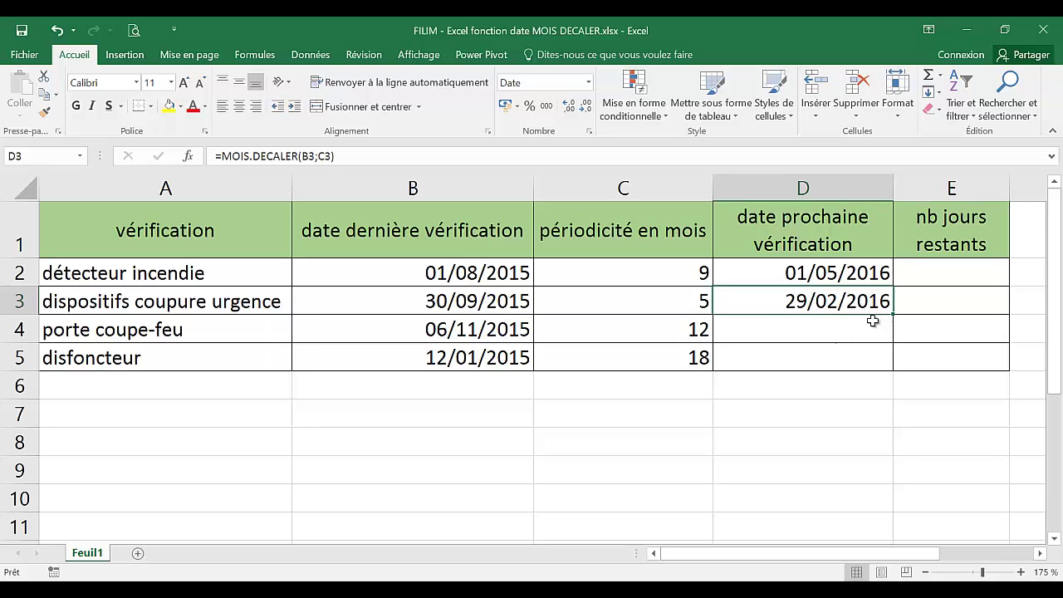
double_click(892, 314)
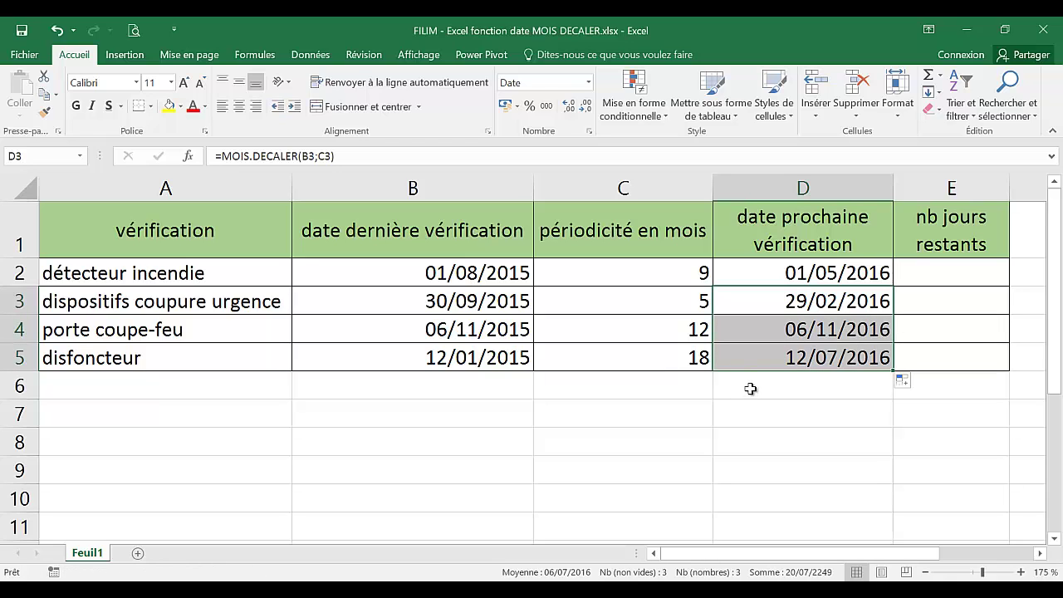
Check the period in C4 and review the formulas behind D2 and D3.
click(676, 330)
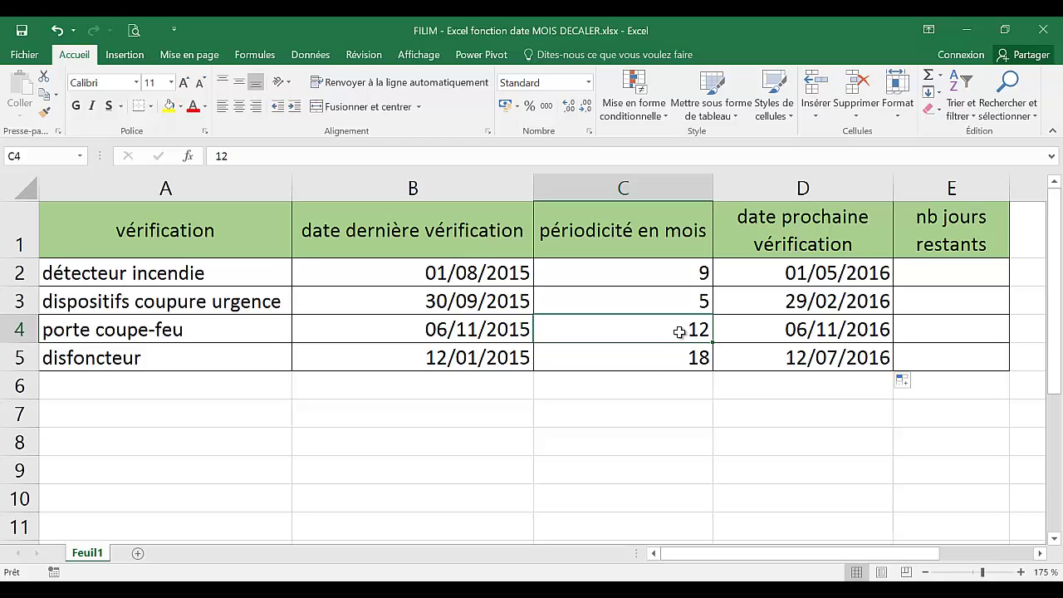
click(876, 280)
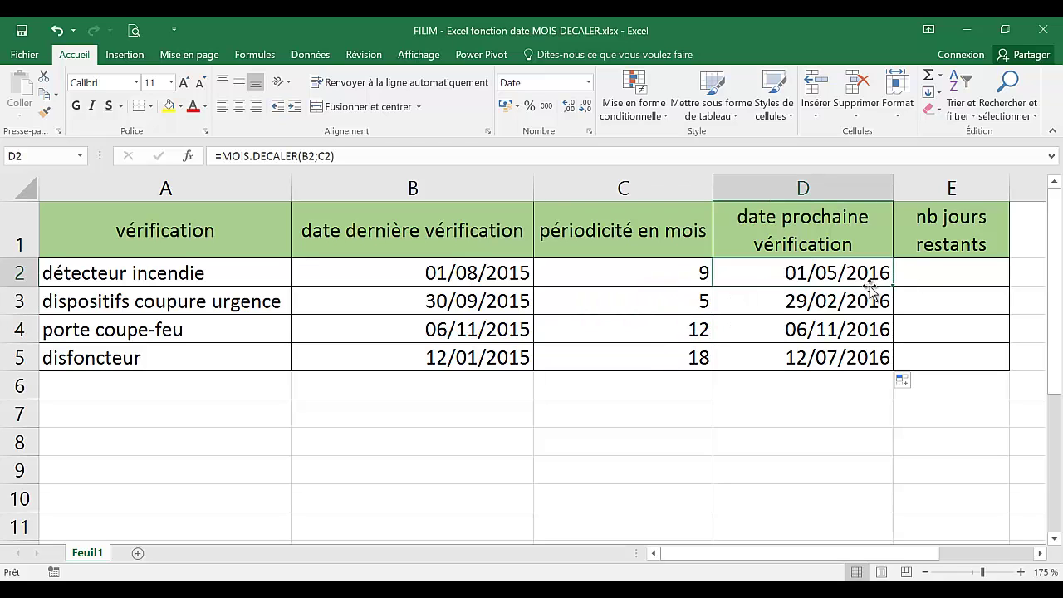
click(865, 296)
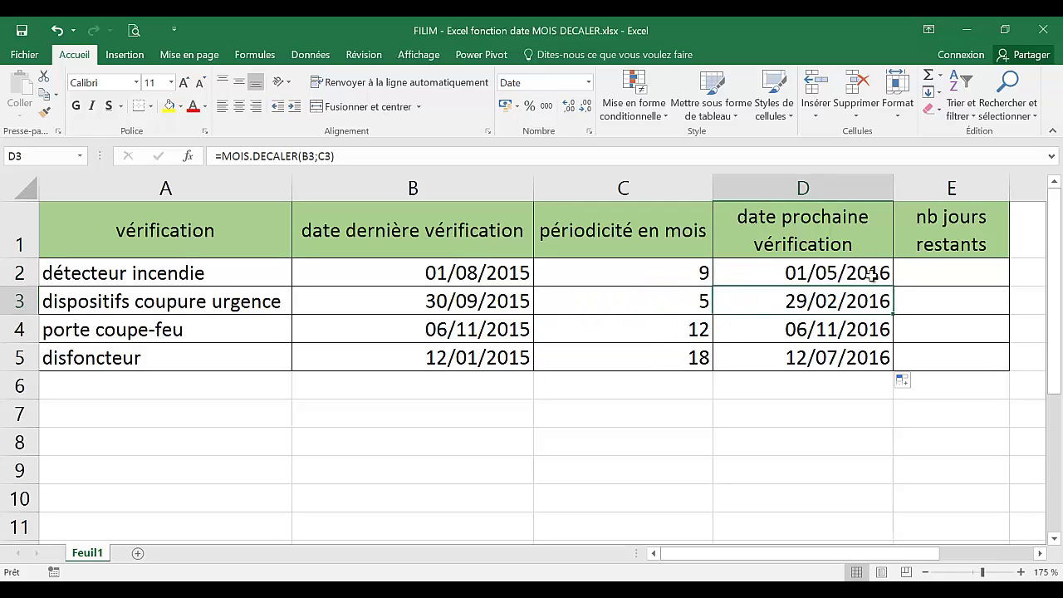
Enter =D2-AUJOURDHUI() in E2, correcting the misspelled function name.
click(944, 296)
click(938, 264)
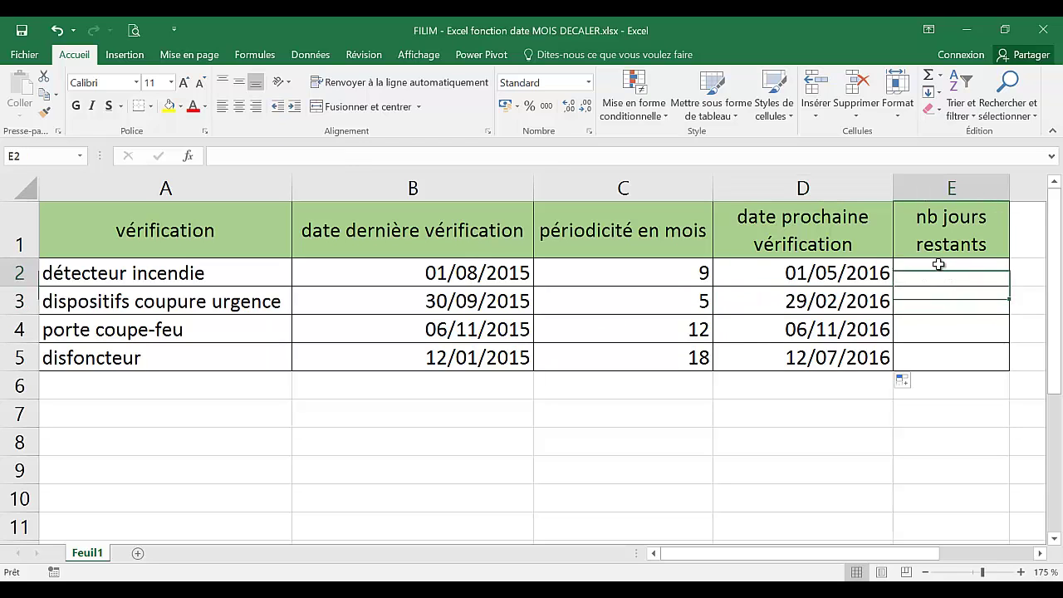
text(=)
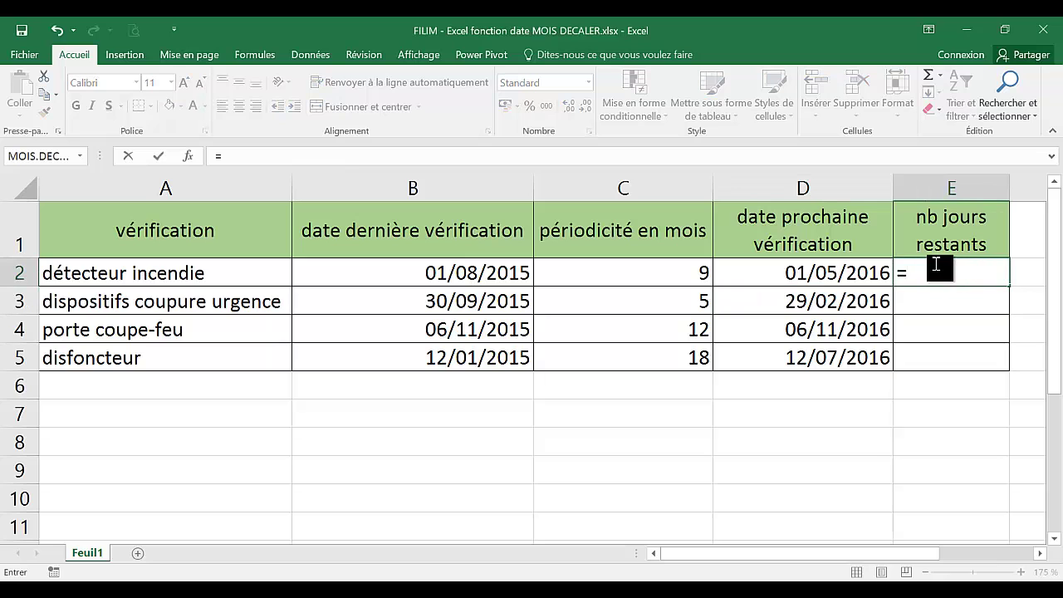
click(802, 279)
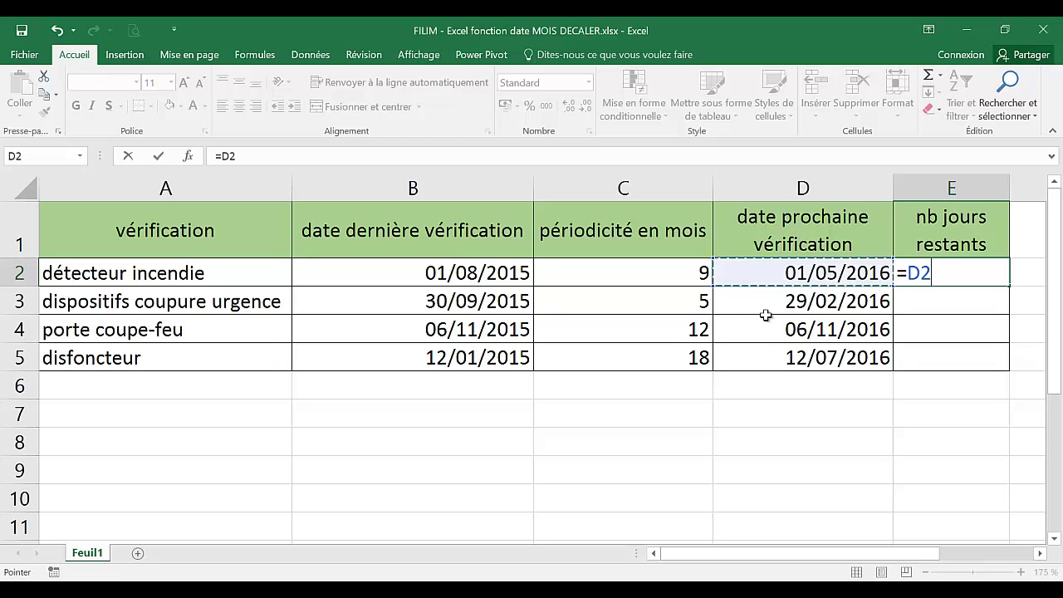
text(-)
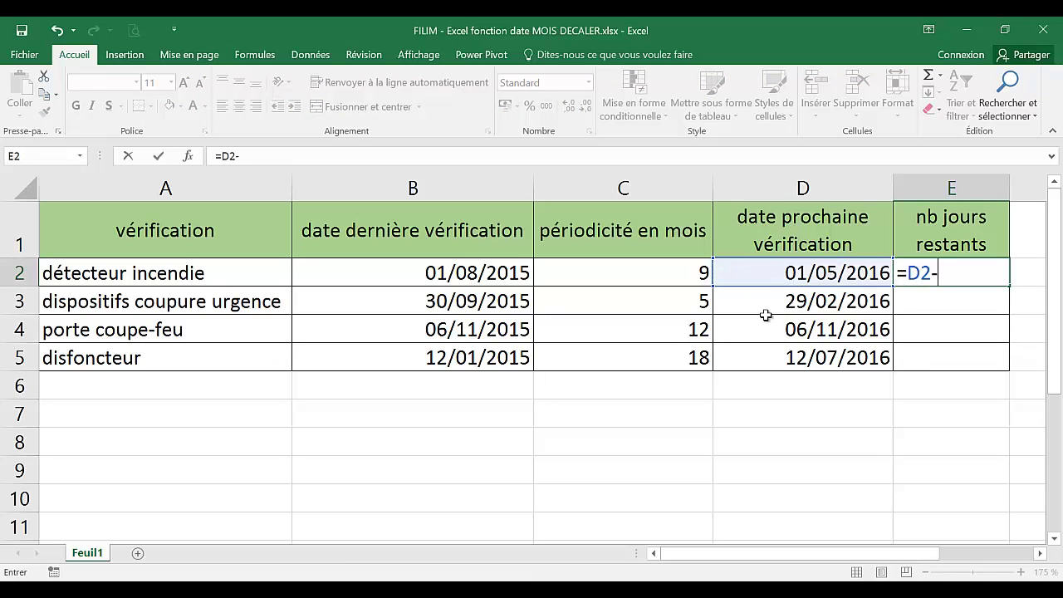
text(au)
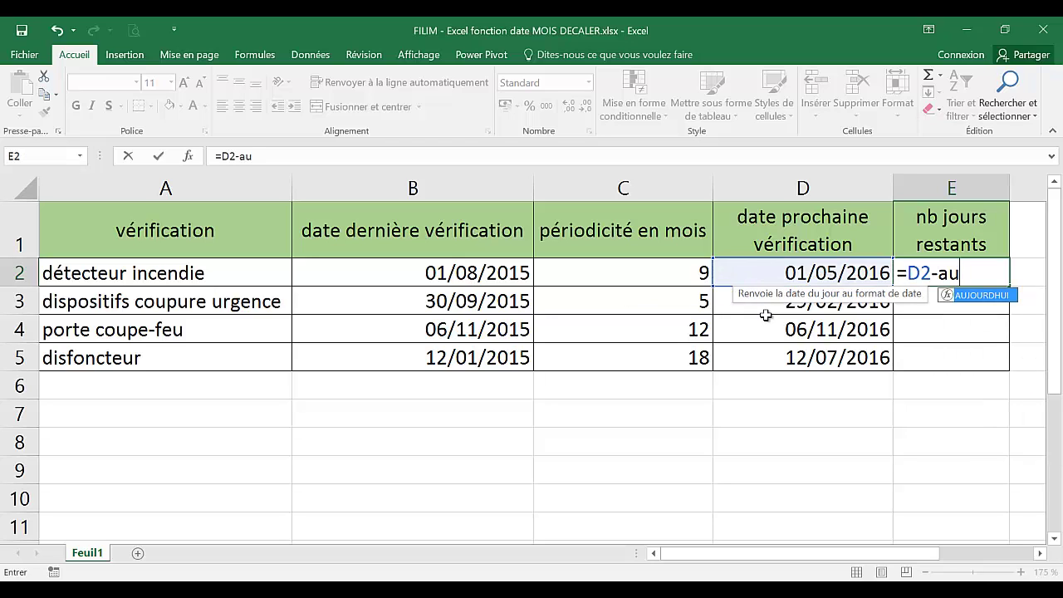
text(rjour)
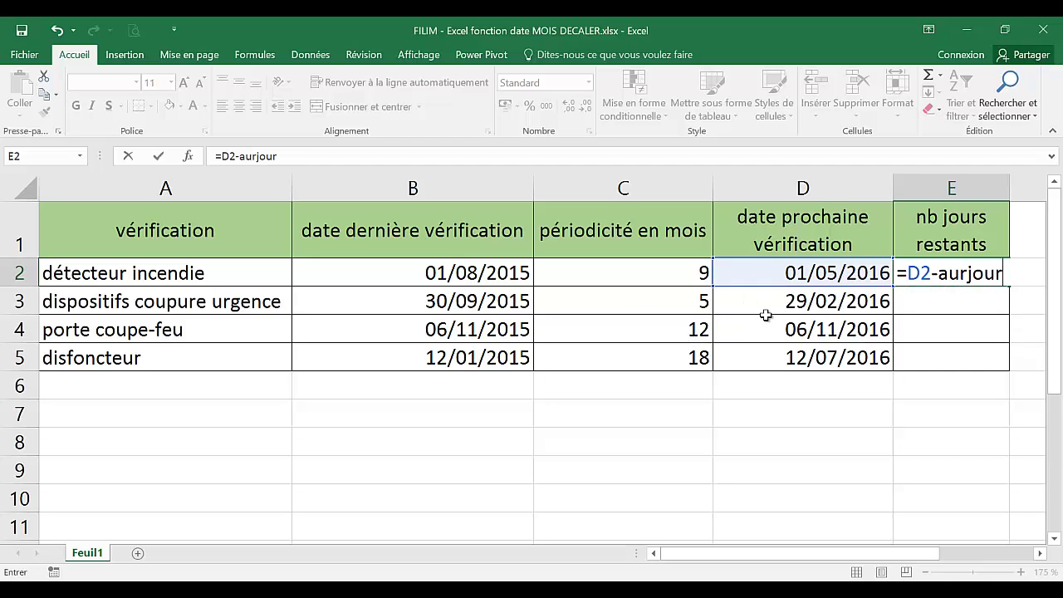
text(dhui())
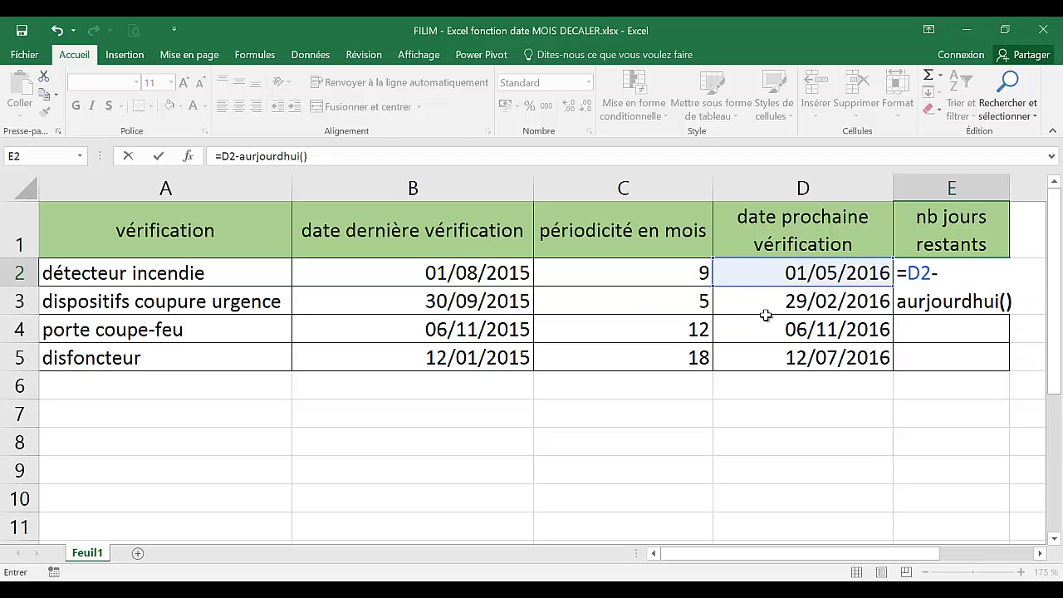
click(927, 302)
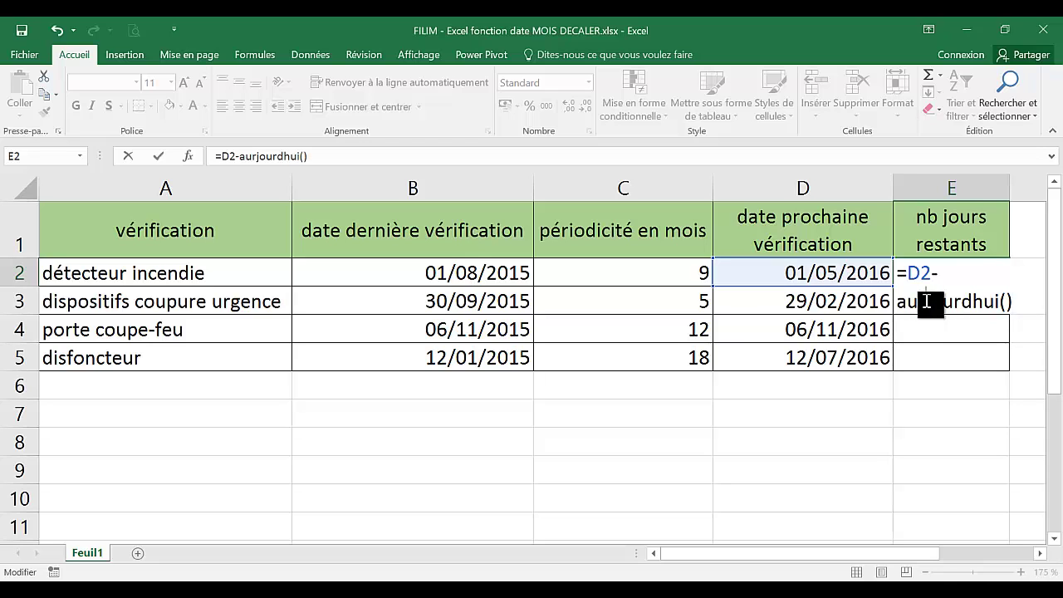
key(BackSpace)
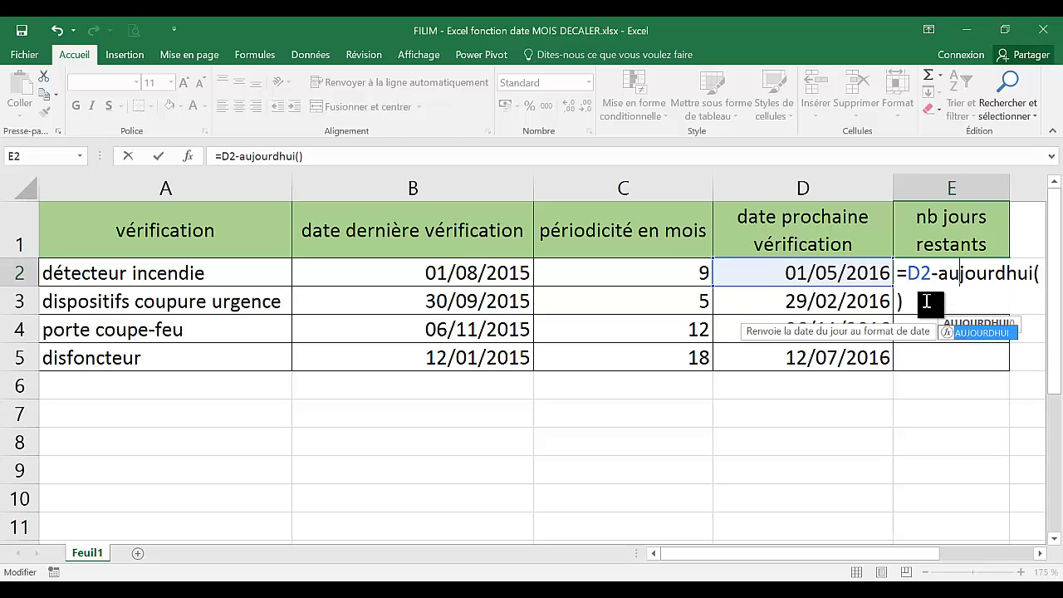
key(Return)
click(930, 273)
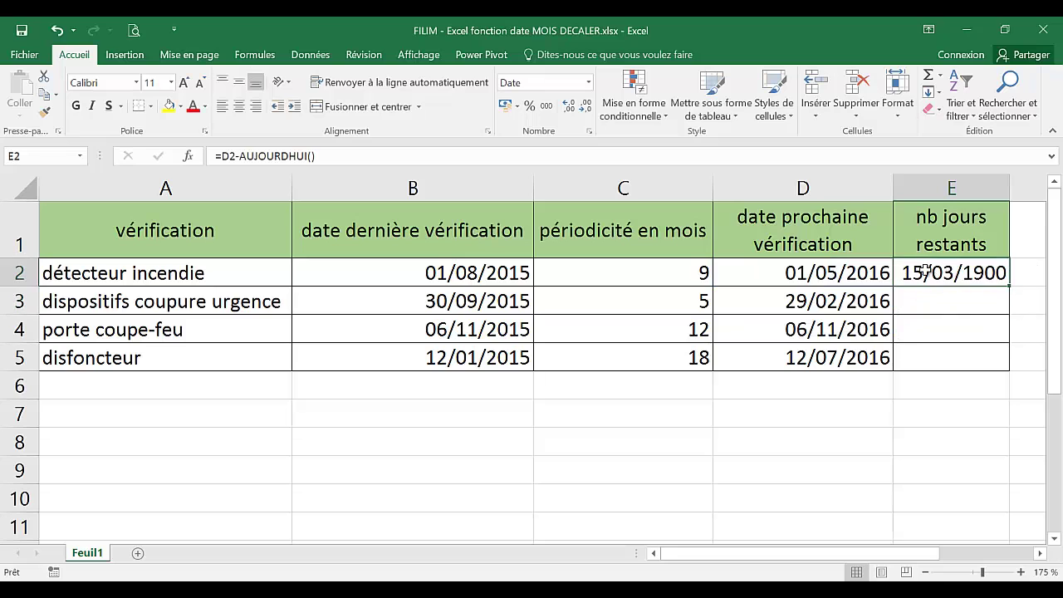
click(587, 81)
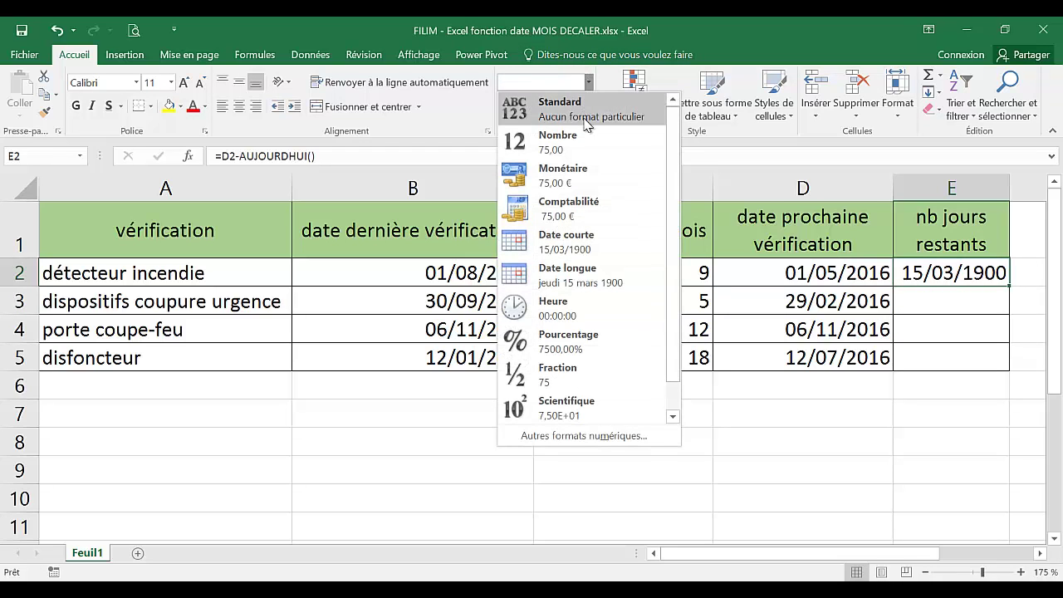
Give E2 the Standard format and fill it down, showing 75, 13, 264 and 147 in E2:E5.
click(581, 116)
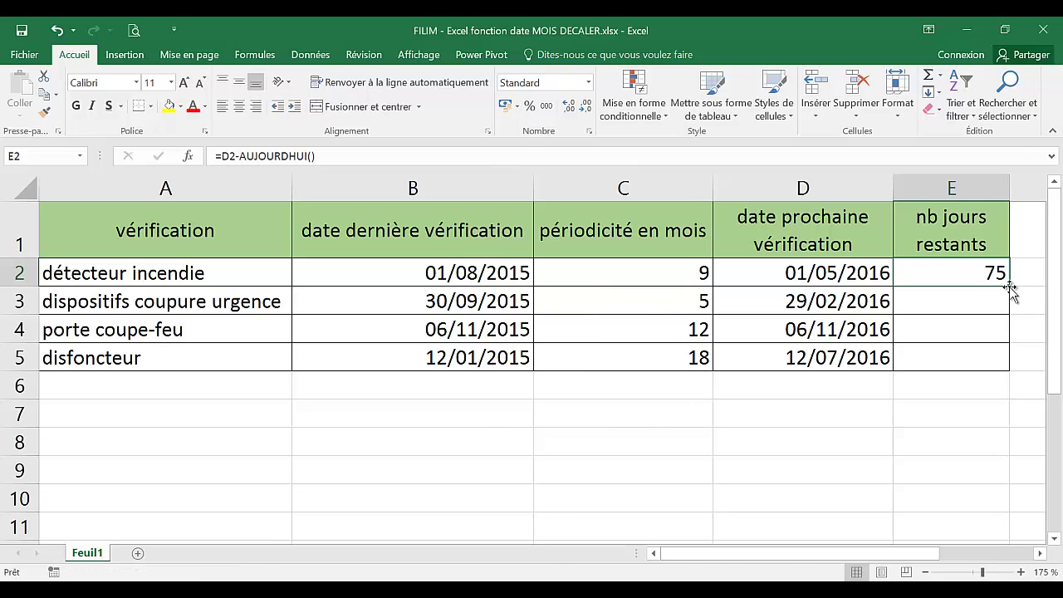
double_click(1011, 287)
click(936, 409)
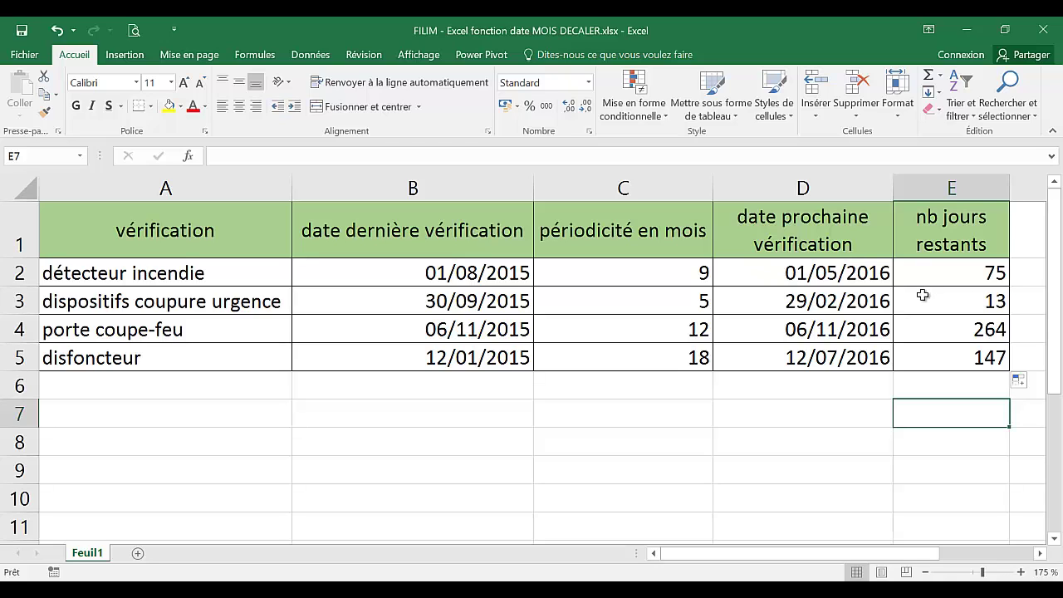
drag(930, 273, 927, 347)
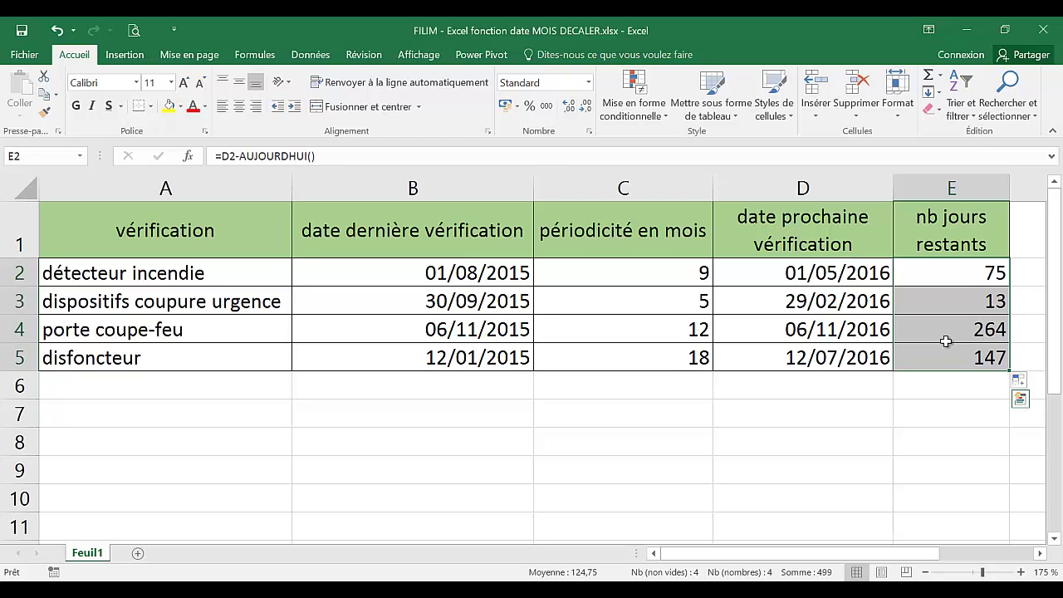
Reselect E2:E5 and start a new conditional formatting rule.
click(949, 380)
drag(961, 268, 949, 351)
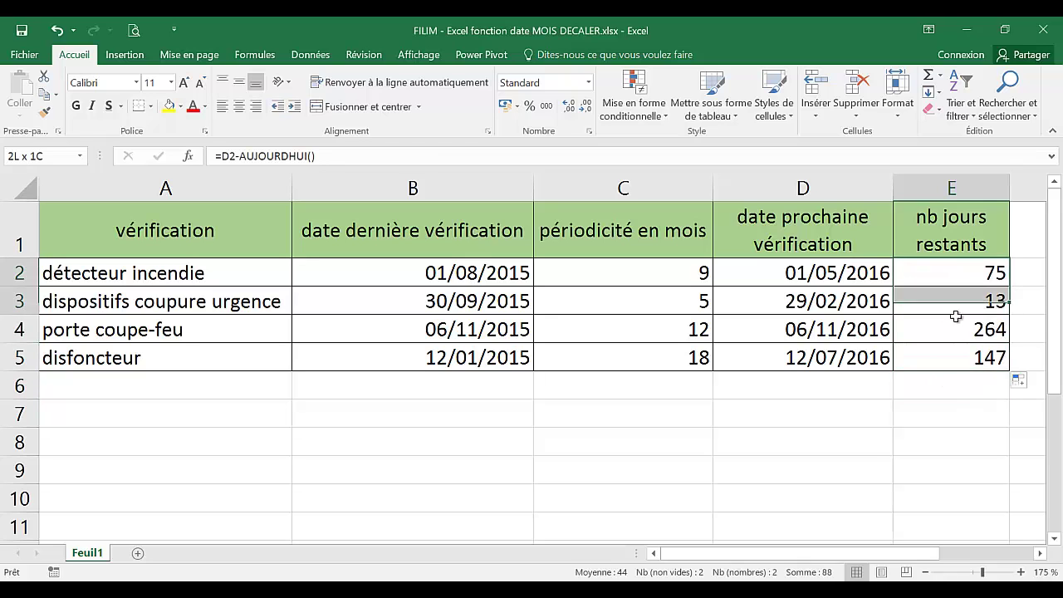
click(652, 116)
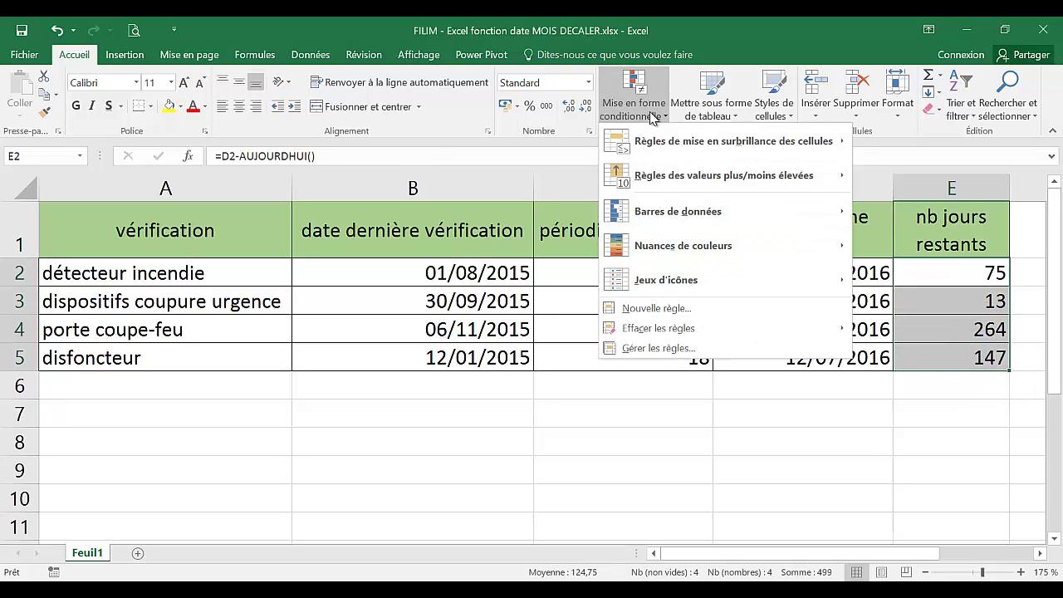
click(652, 309)
drag(652, 261, 528, 193)
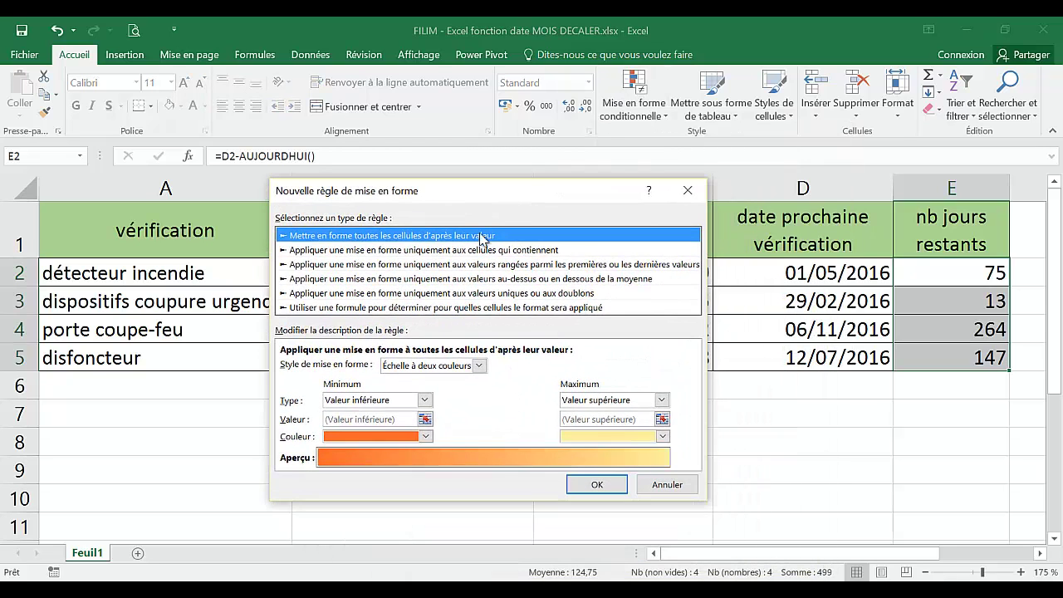
Make the rule target cell values less than or equal to 20 and go to fill formatting.
click(497, 251)
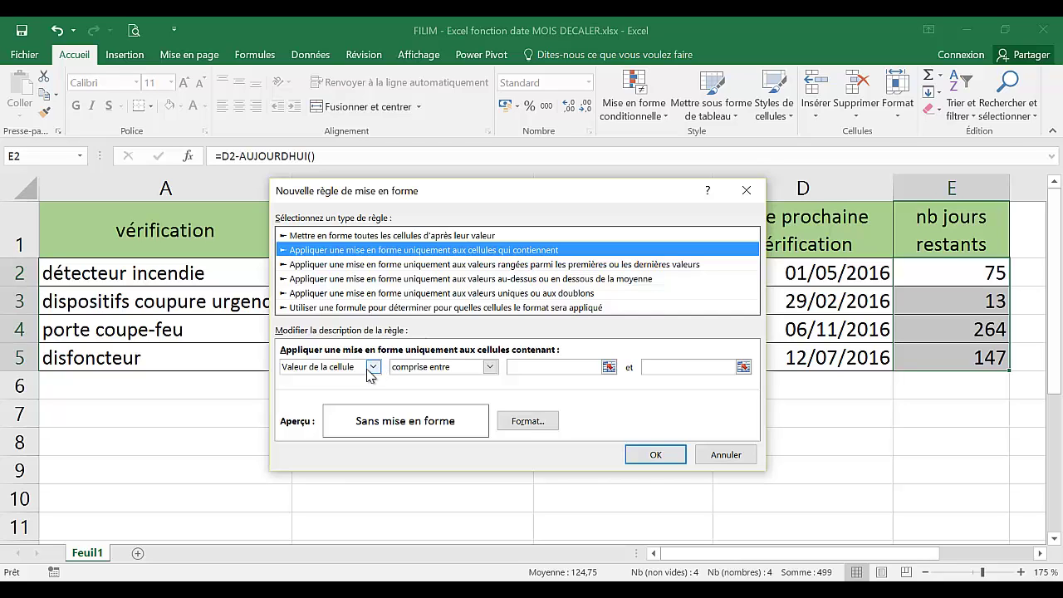
click(490, 366)
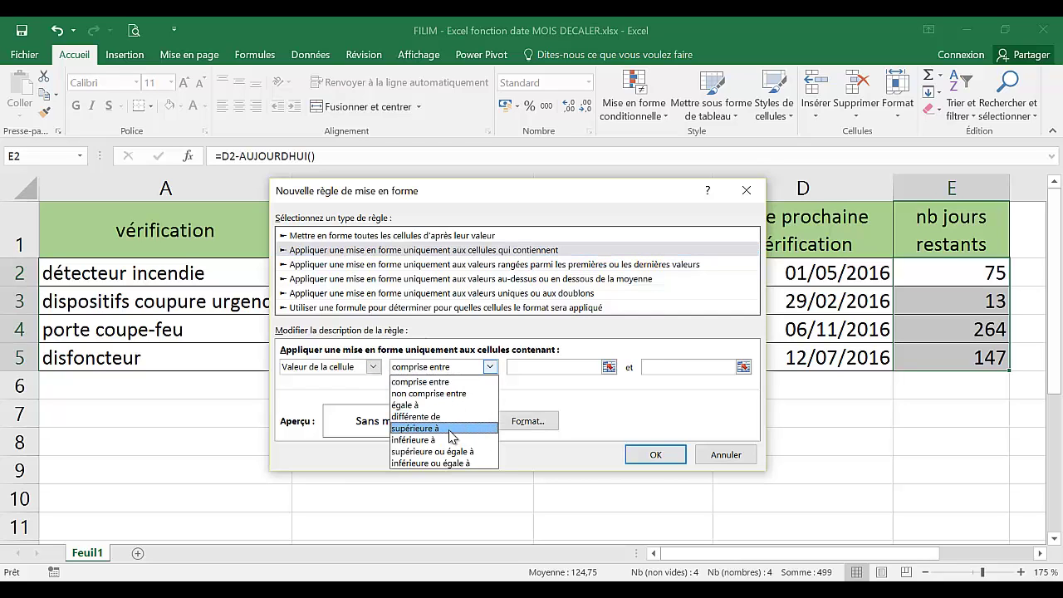
click(457, 462)
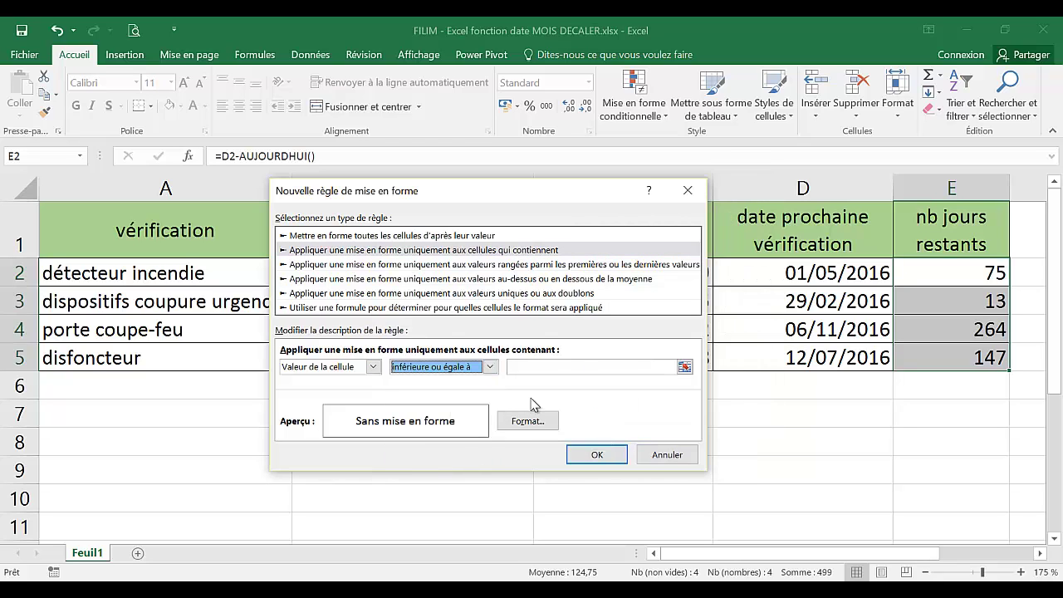
click(546, 367)
text(20)
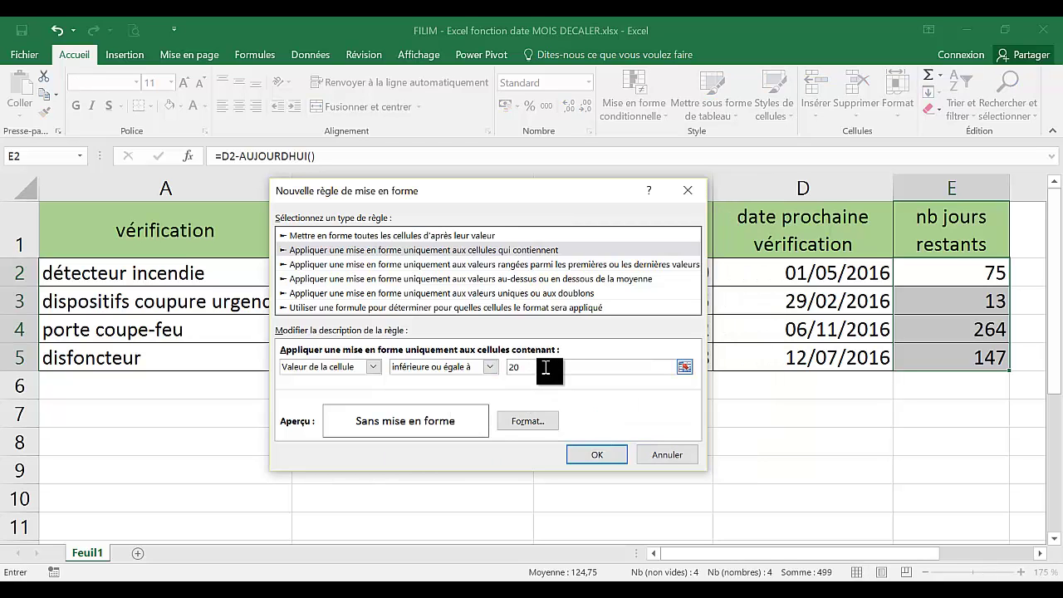
click(527, 422)
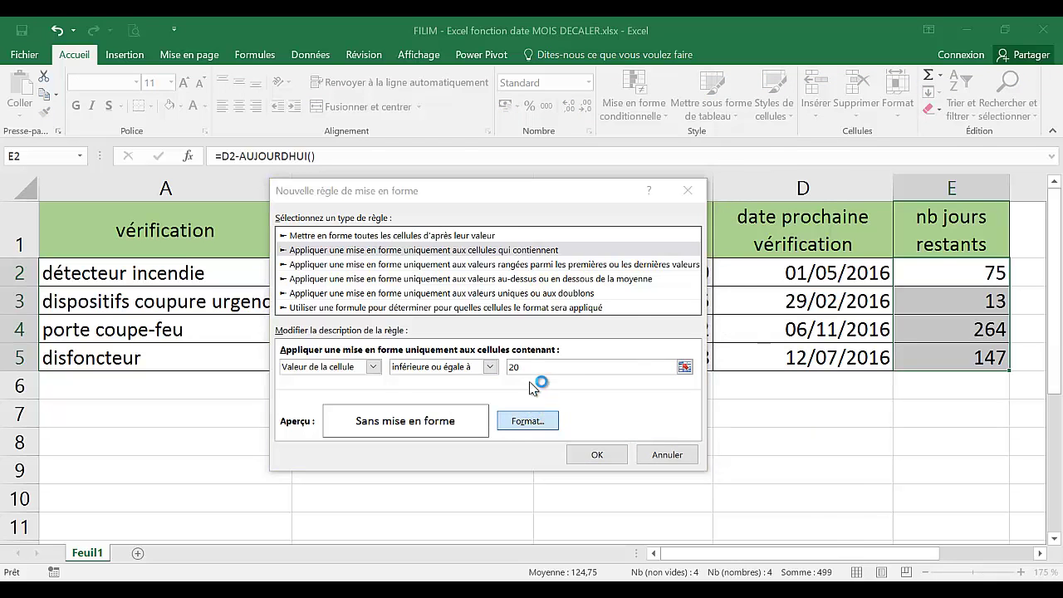
click(543, 179)
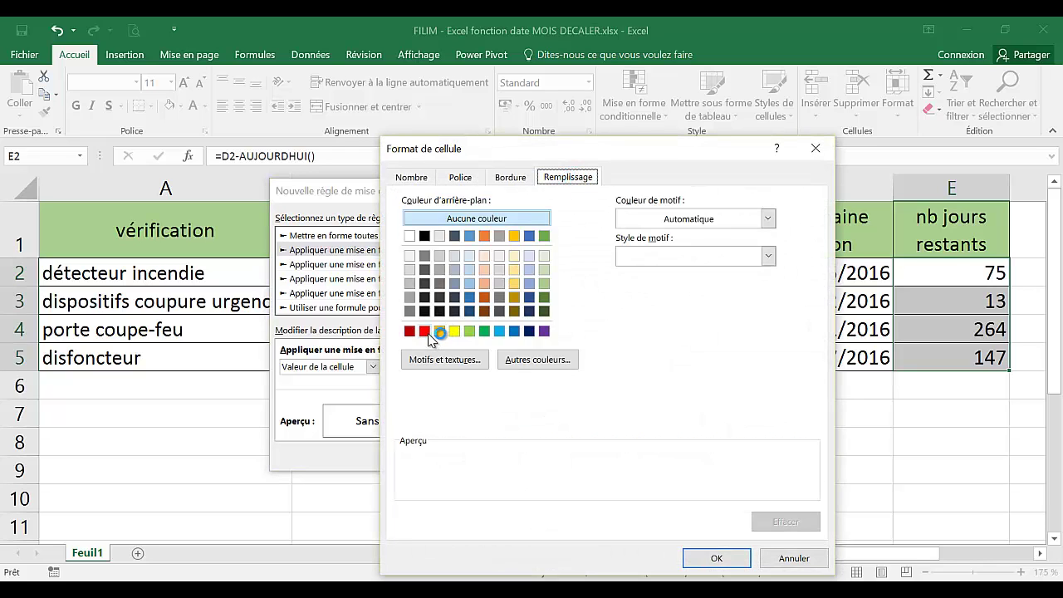
Give matching cells a yellow fill with bold red text and apply the rule to E2:E5.
click(455, 330)
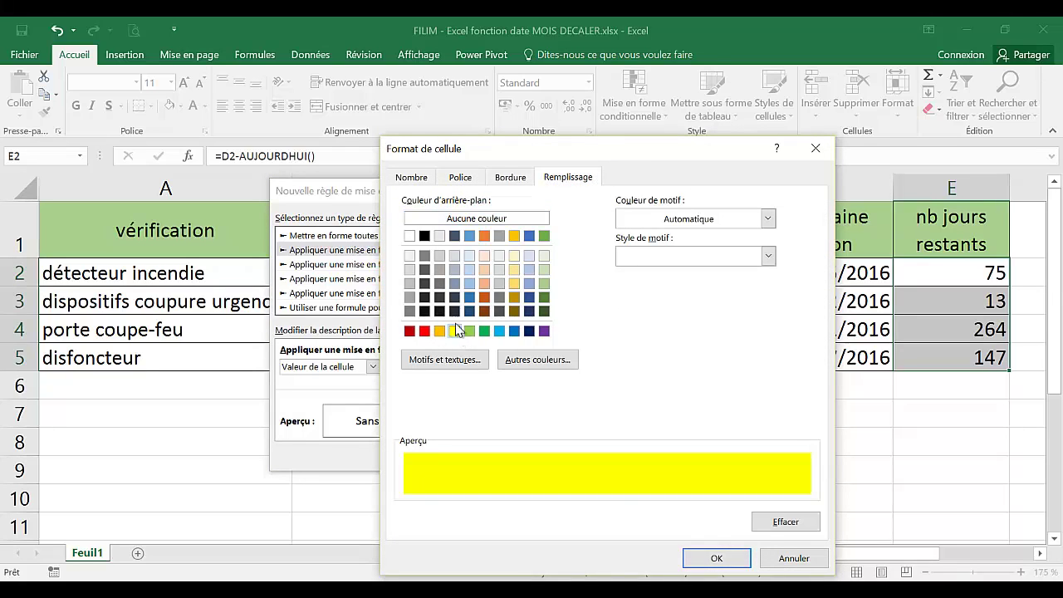
click(463, 178)
click(720, 323)
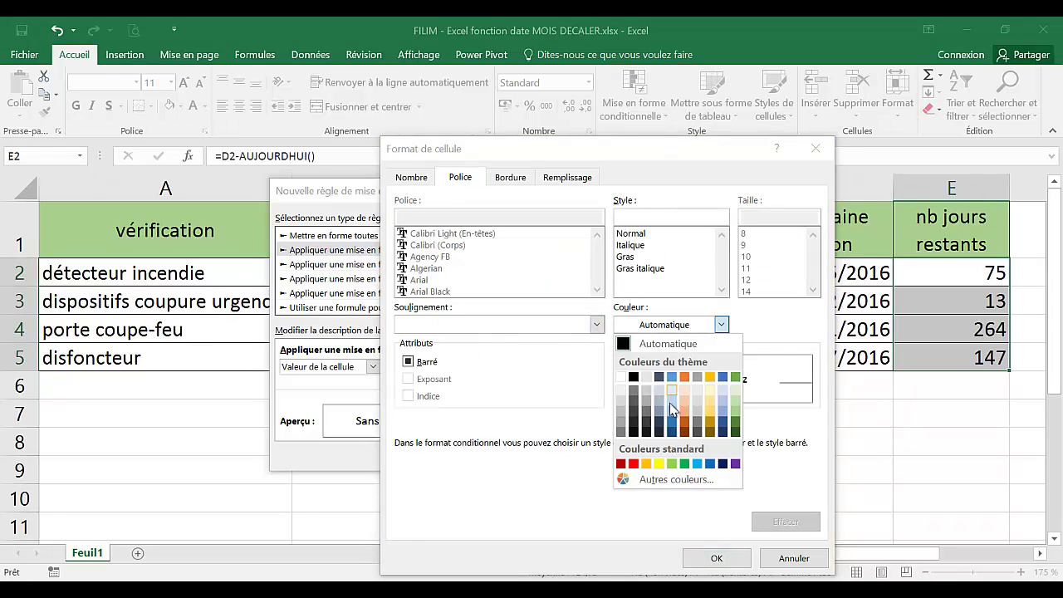
click(638, 458)
click(639, 256)
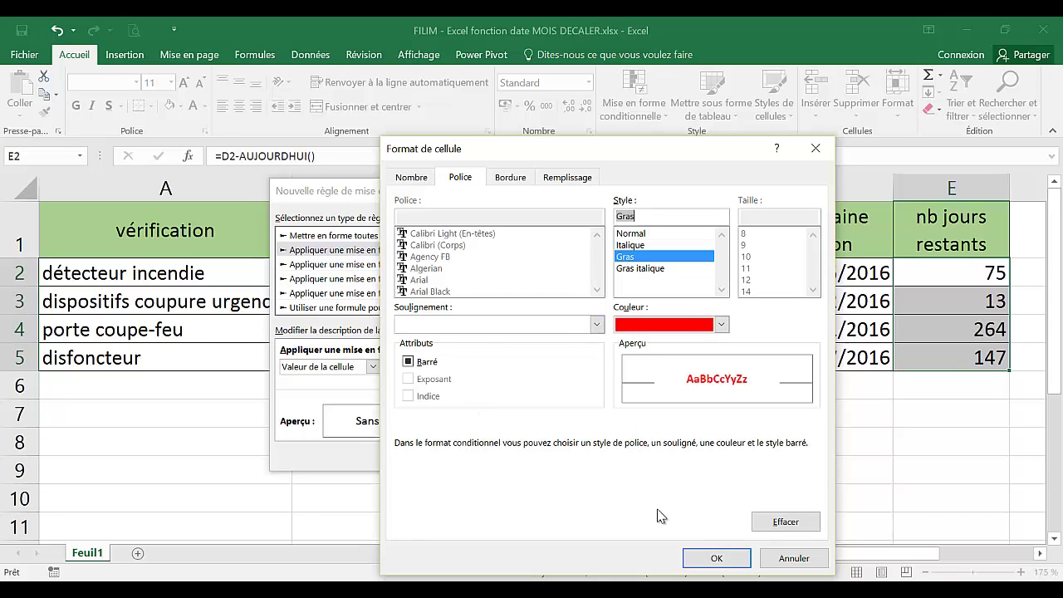
click(714, 559)
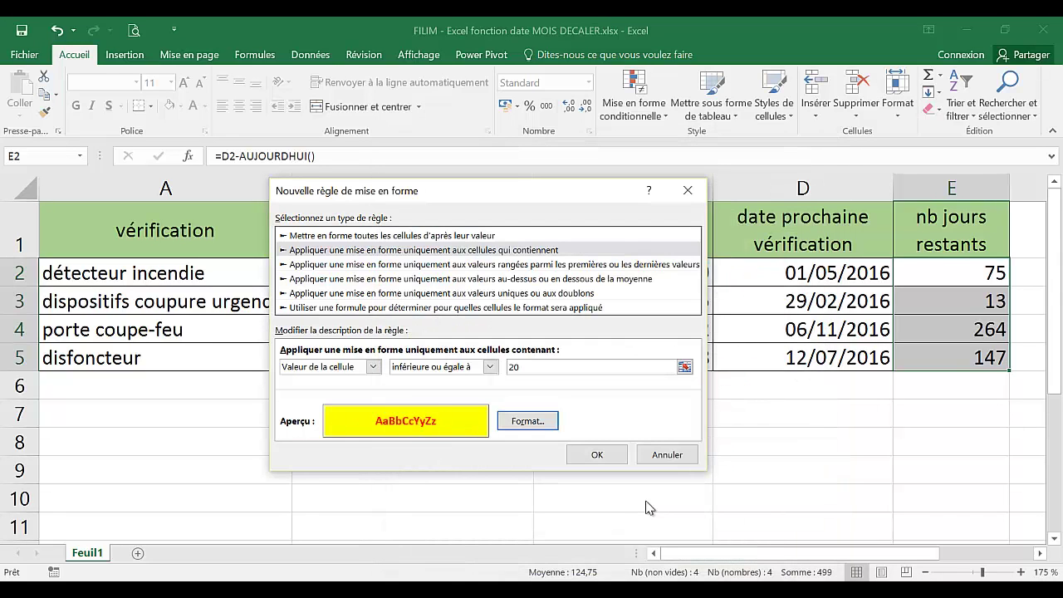
click(583, 454)
click(721, 420)
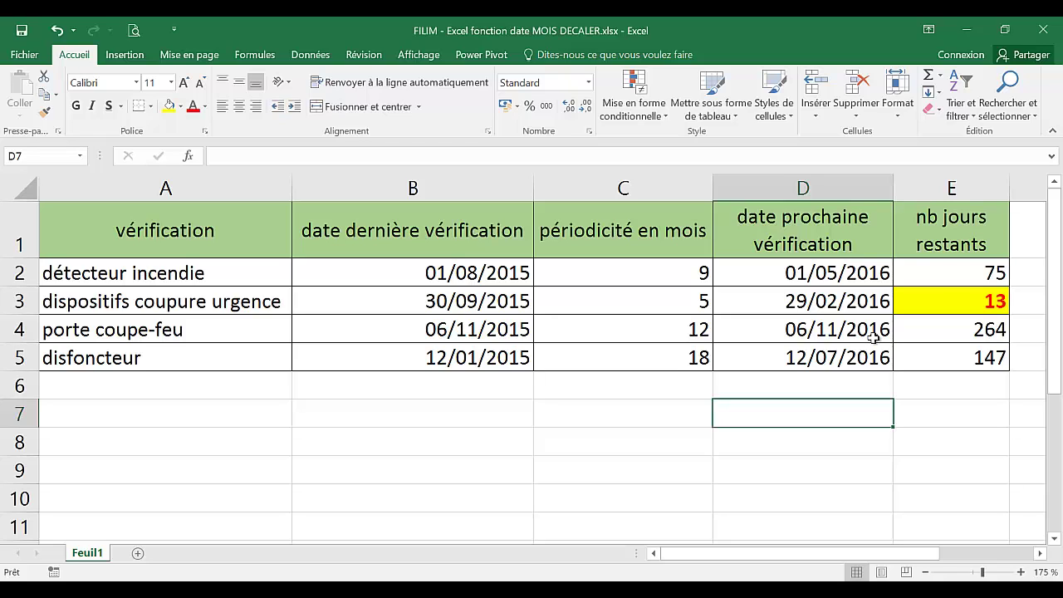
click(778, 299)
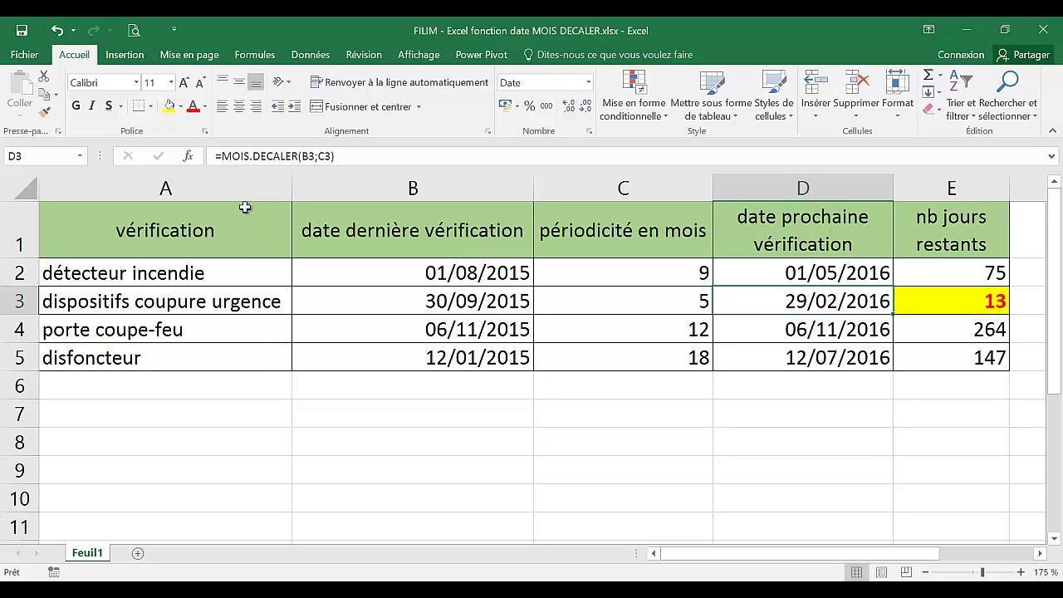
click(778, 395)
click(776, 408)
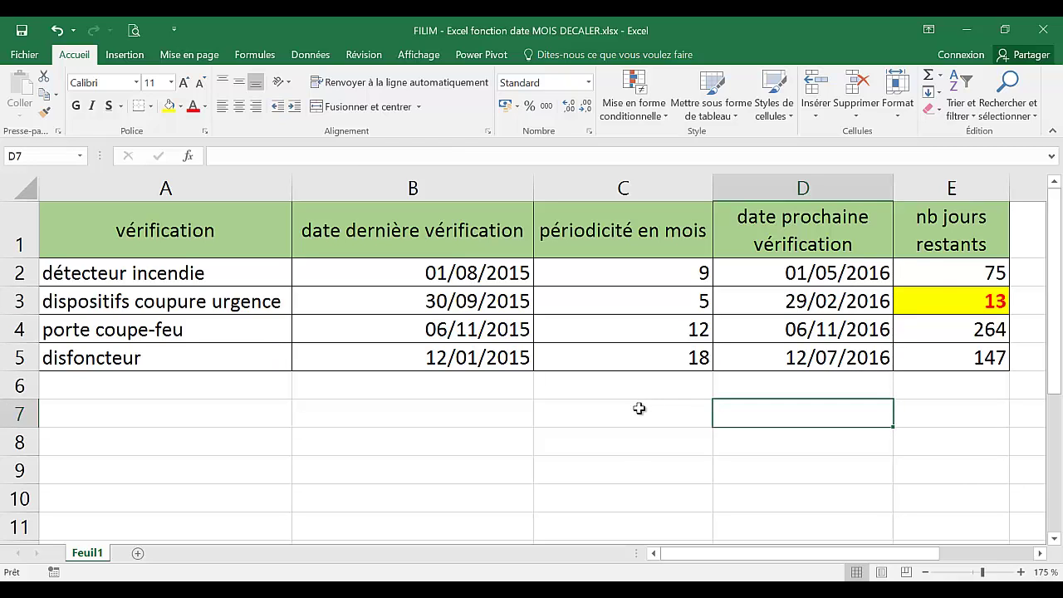
drag(938, 272, 935, 348)
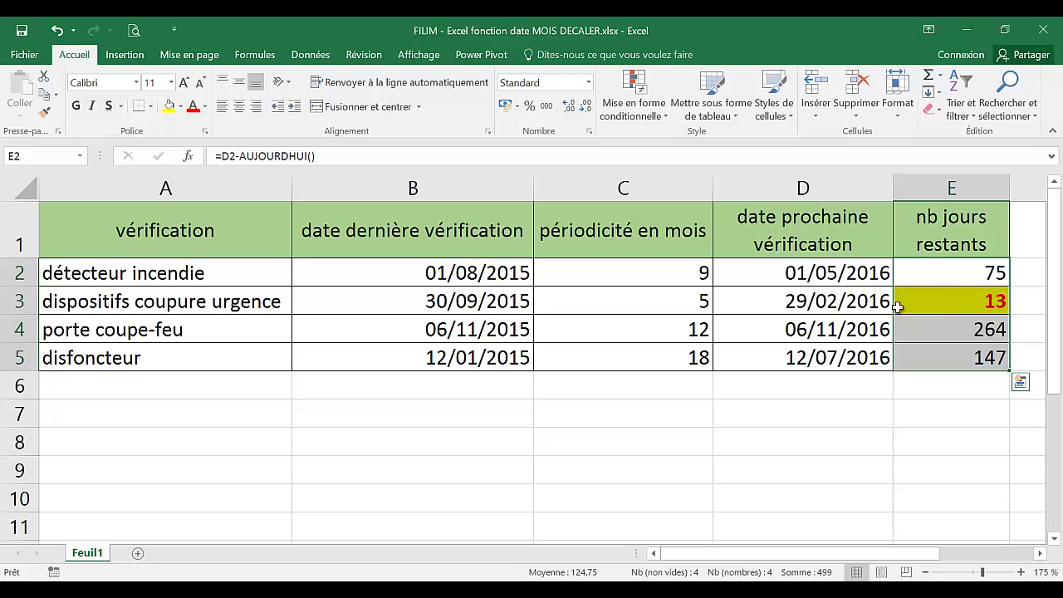